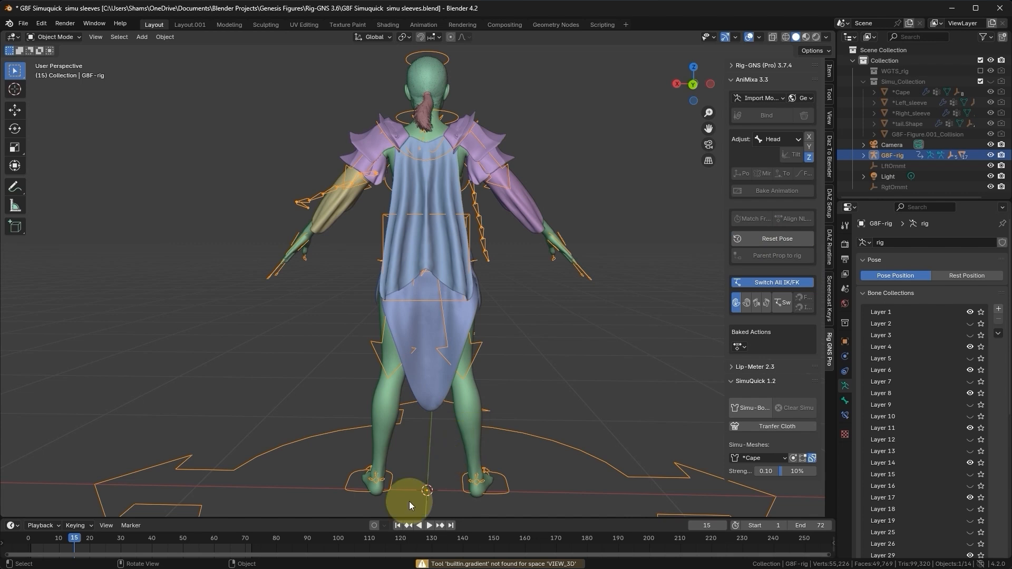
Return the animation to frame 1 and reset the rig's pose.
left_click(398, 526)
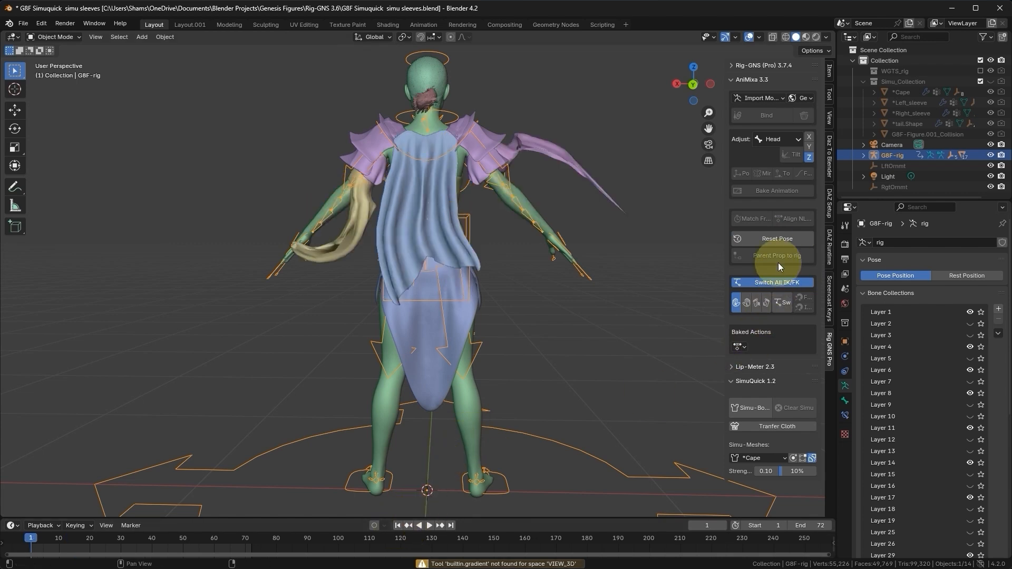
left_click(779, 239)
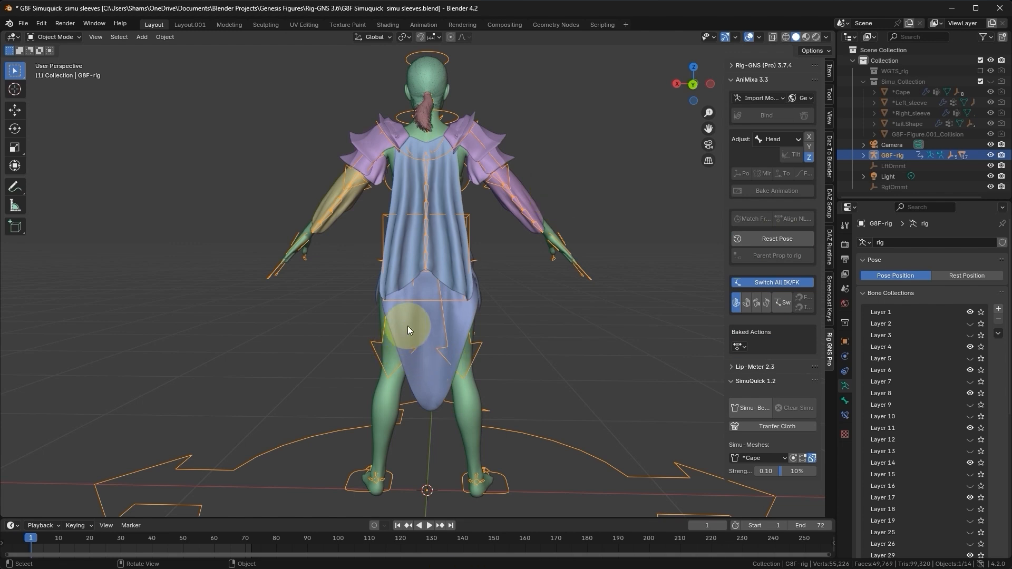
Isolate the back loin cloth mesh in local view.
left_click(418, 317)
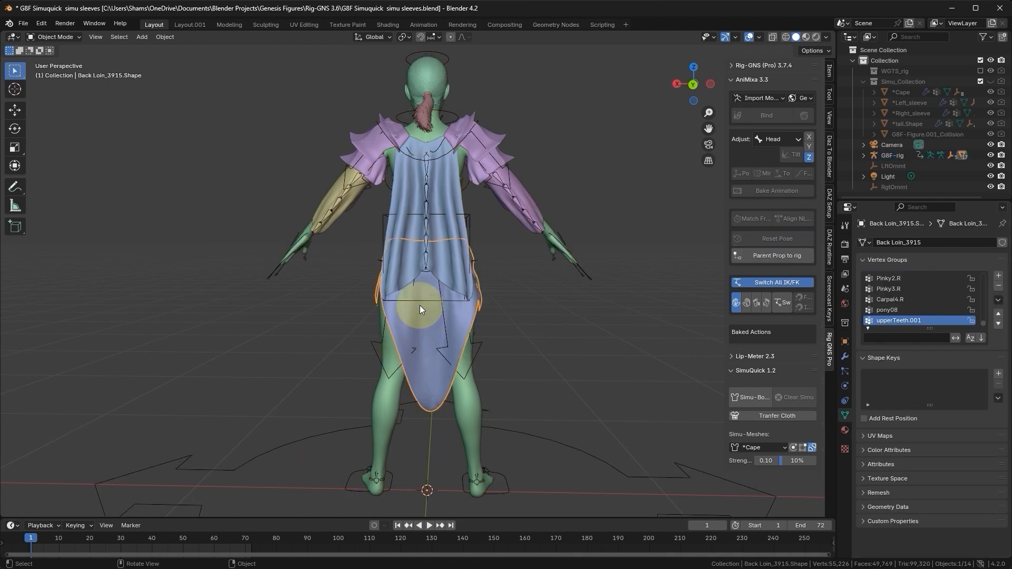
key("KP_Divide")
middle_click_drag(429, 302, 432, 176)
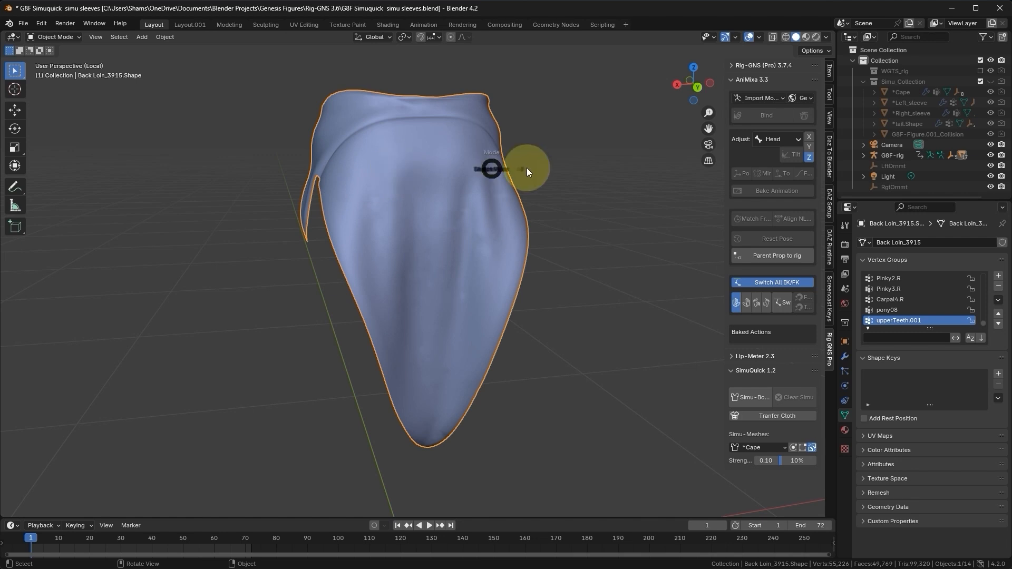
Rip the back loin mesh along the edge loop just below the waistband, leaving the split vertices in place.
key("Tab")
middle_click_drag(517, 170, 423, 150)
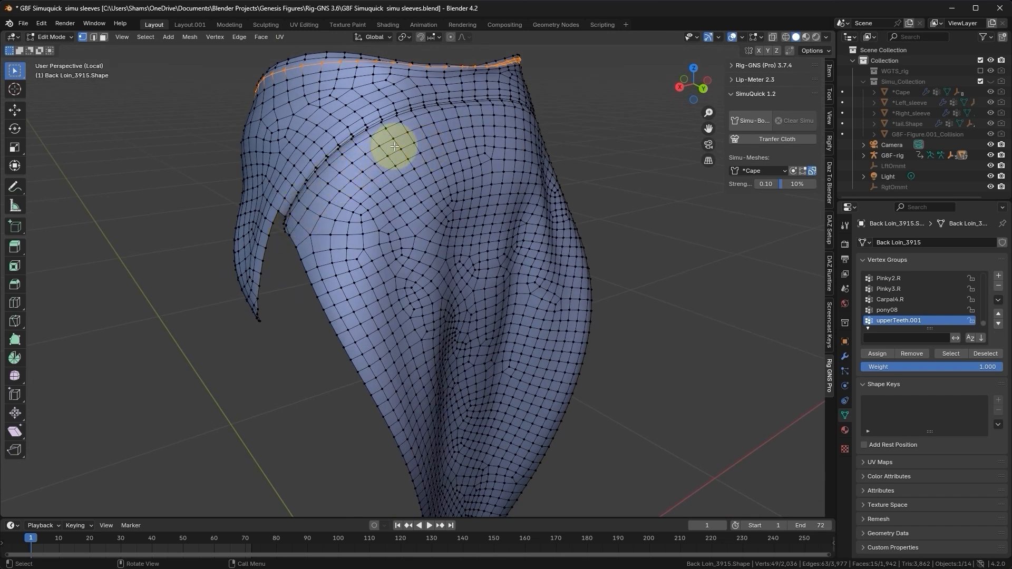
left_click(390, 141, "alt")
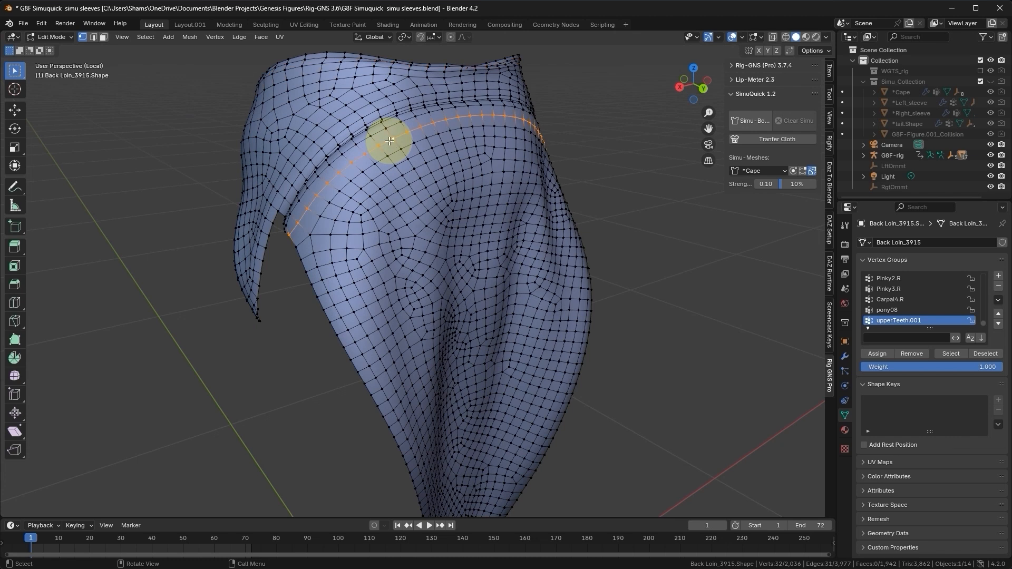
key("e")
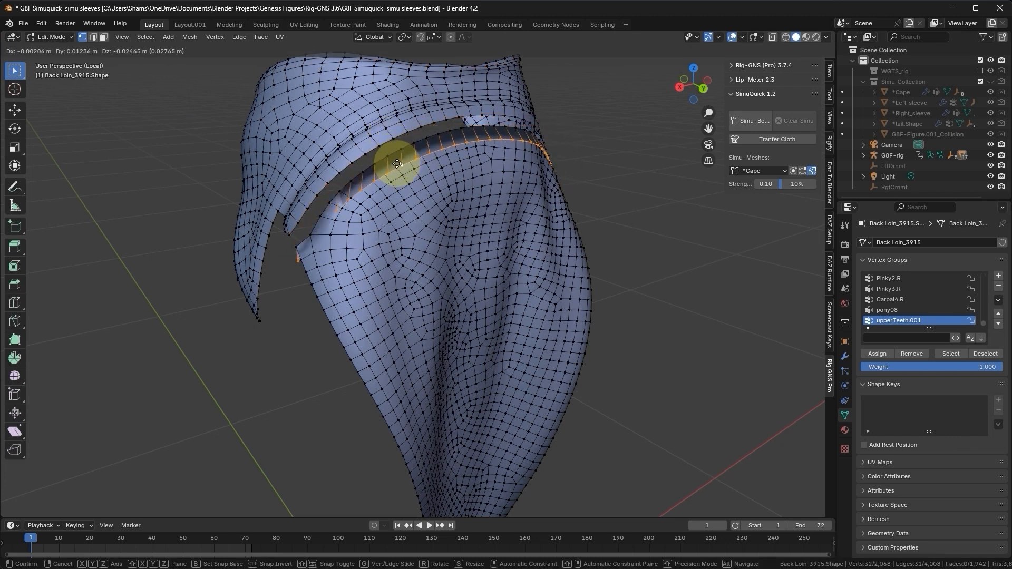
right_click(396, 162)
Separate the linked lower tail part of the back loin from the waistband into its own object.
left_click(405, 194)
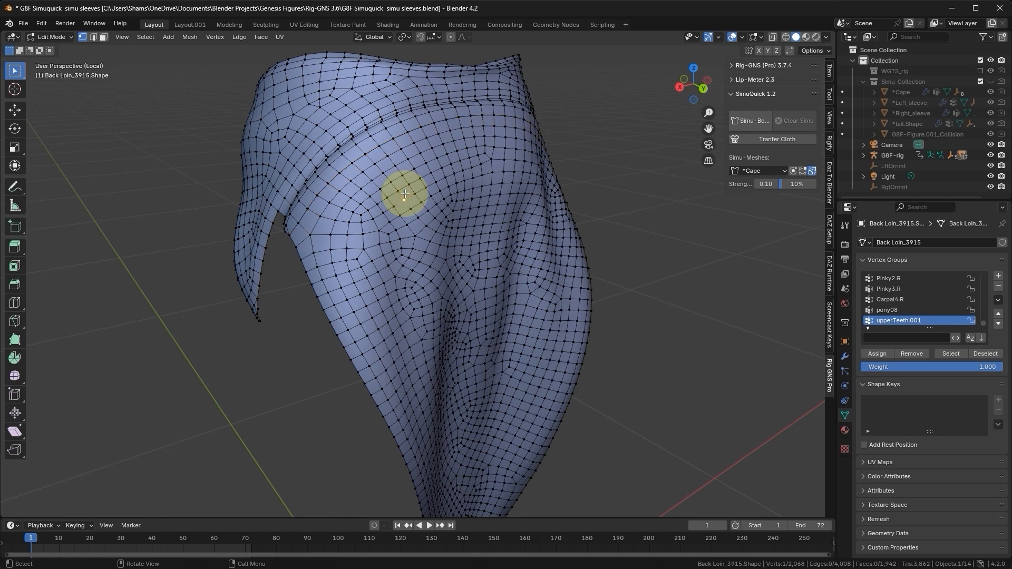
key("l")
middle_click_drag(403, 147, 373, 177)
key("p")
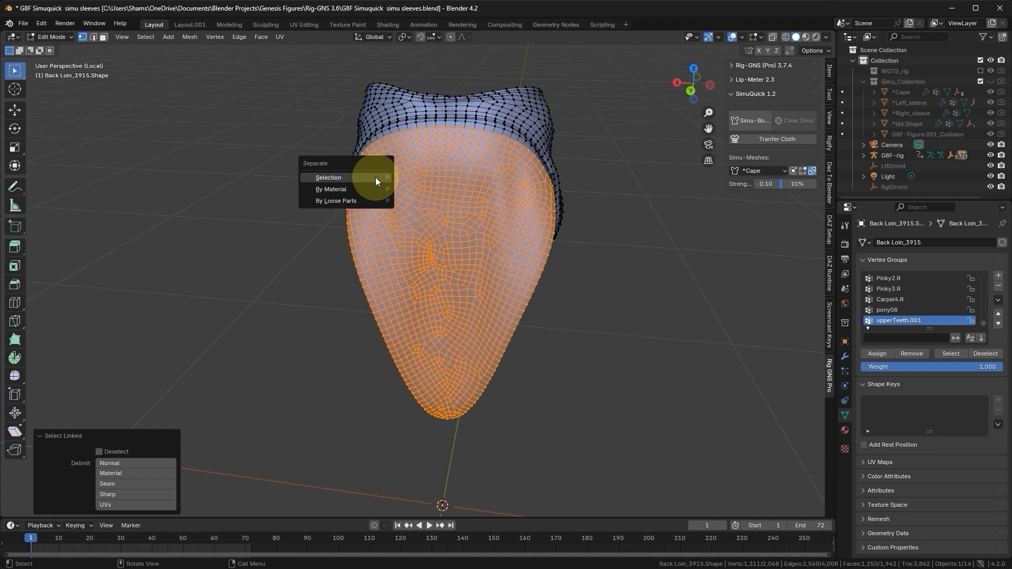
left_click(375, 177)
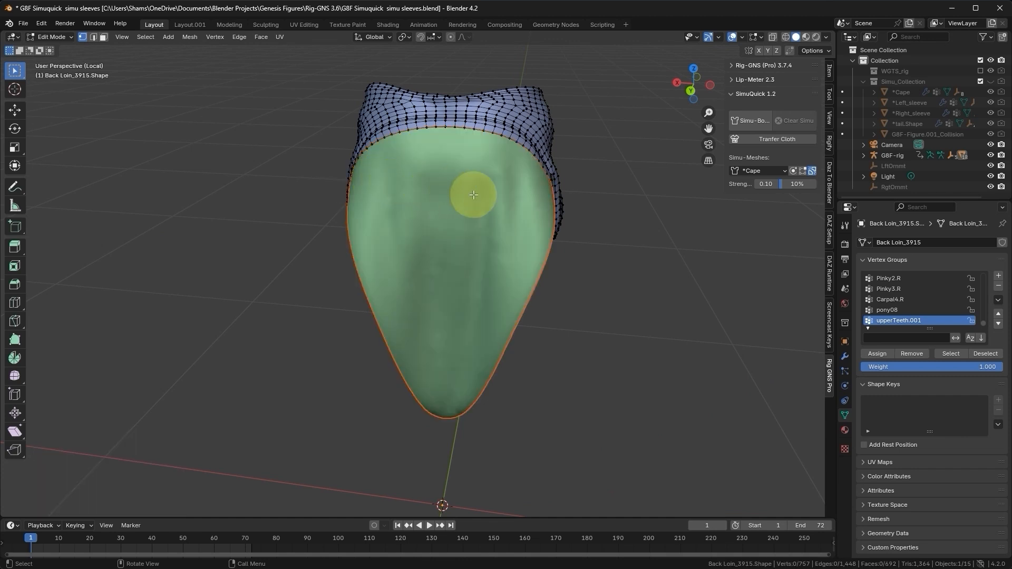
key("Tab")
left_click(447, 195)
middle_click_drag(445, 198, 511, 125)
left_click(510, 126)
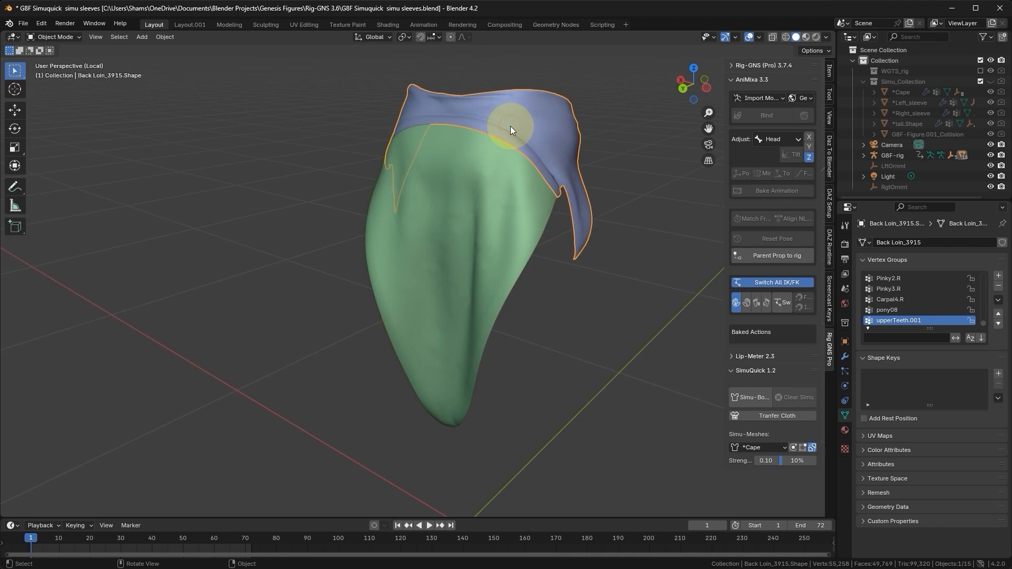
Rename the separated lower cloth piece to "Back Loin_tail".
left_click(500, 221)
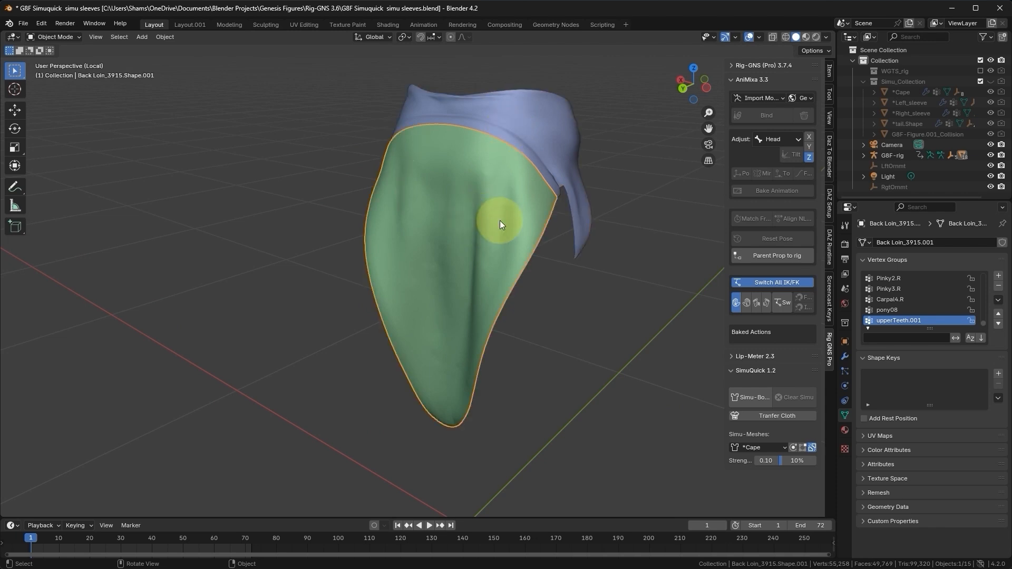
key("F2")
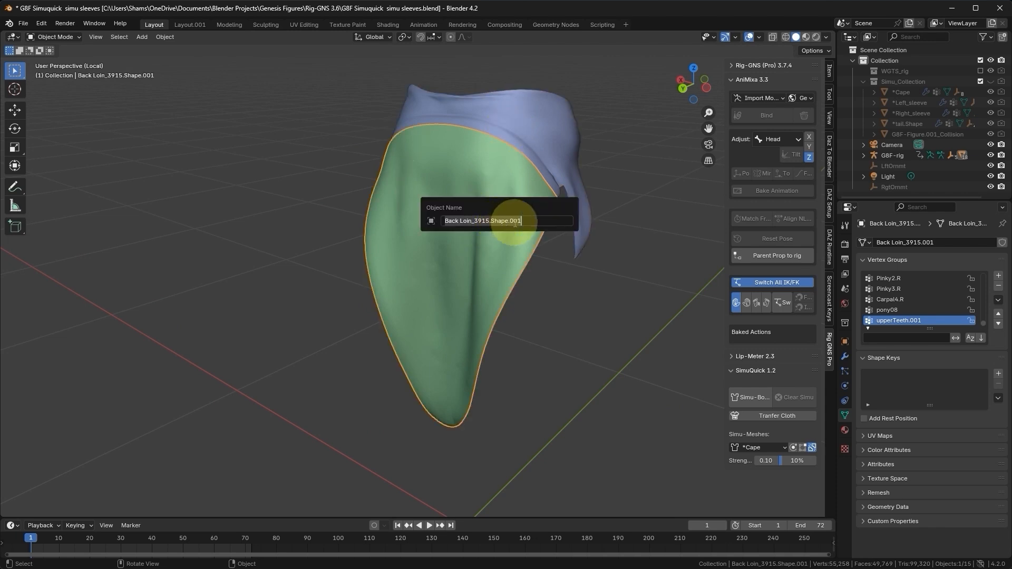
left_click(534, 222)
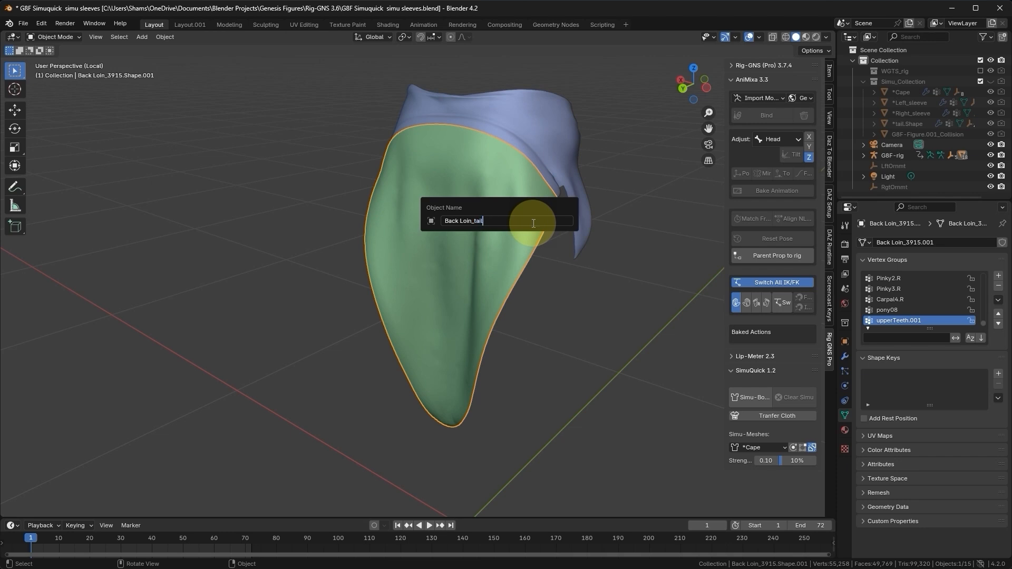
key("Return")
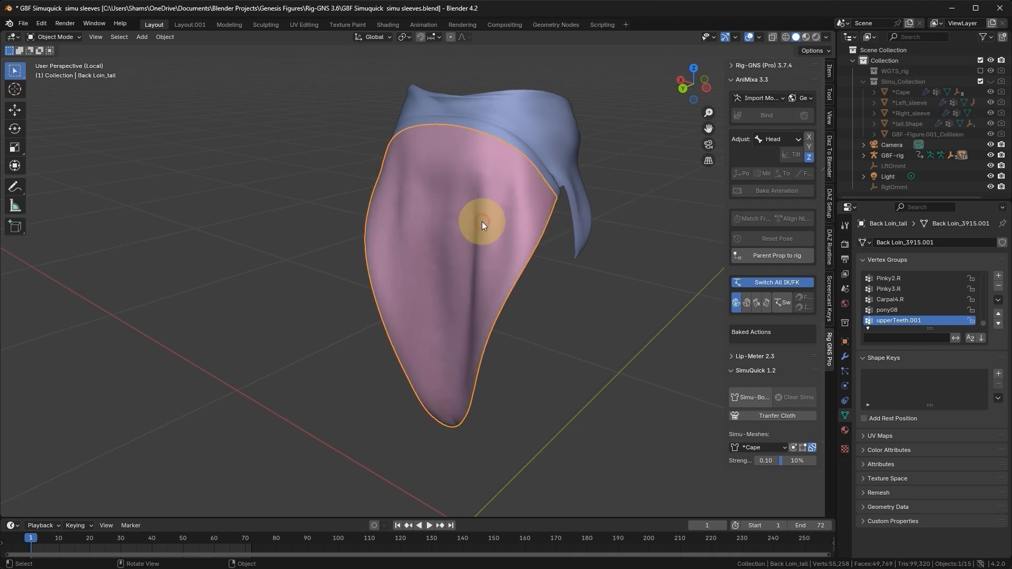
Select the shortest vertex path down the tail mesh from its top-edge centre to the bottom tip, and exit local view.
key("ctrl+Tab")
left_click(576, 215)
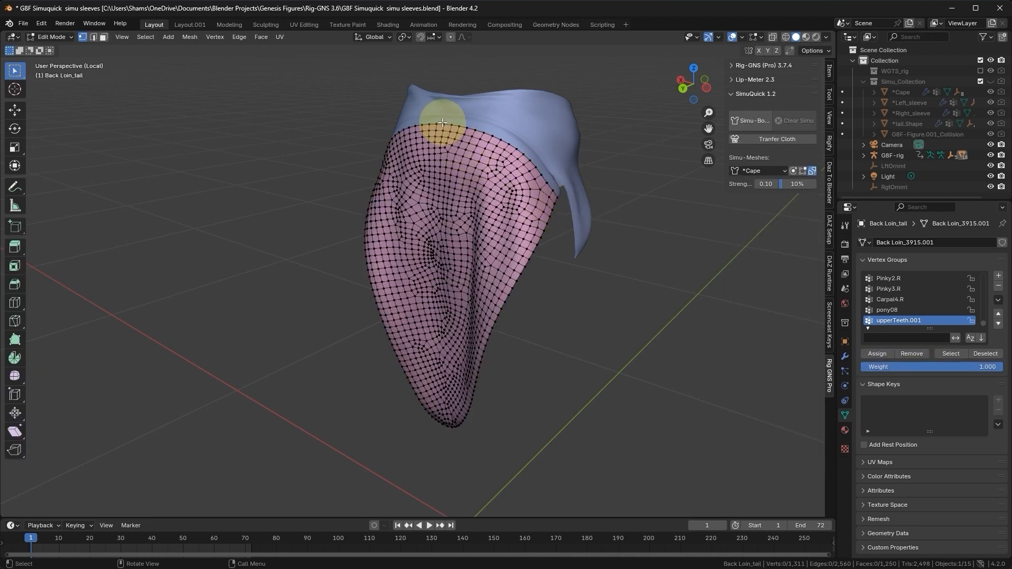
mouse_move(441, 124)
middle_mouse_down()
mouse_move(492, 125)
mouse_move(459, 124)
middle_mouse_up()
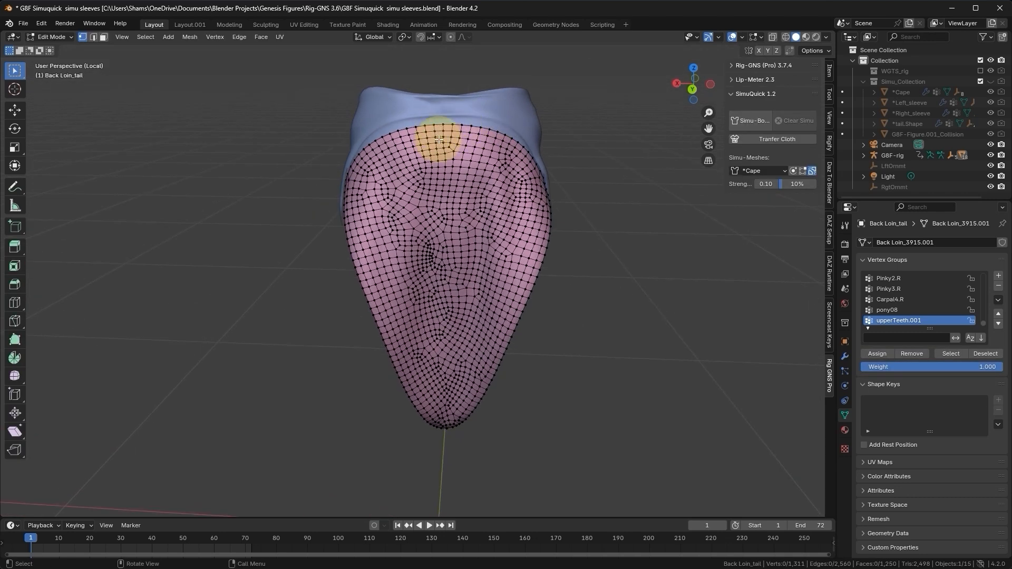
left_click(445, 170, "alt")
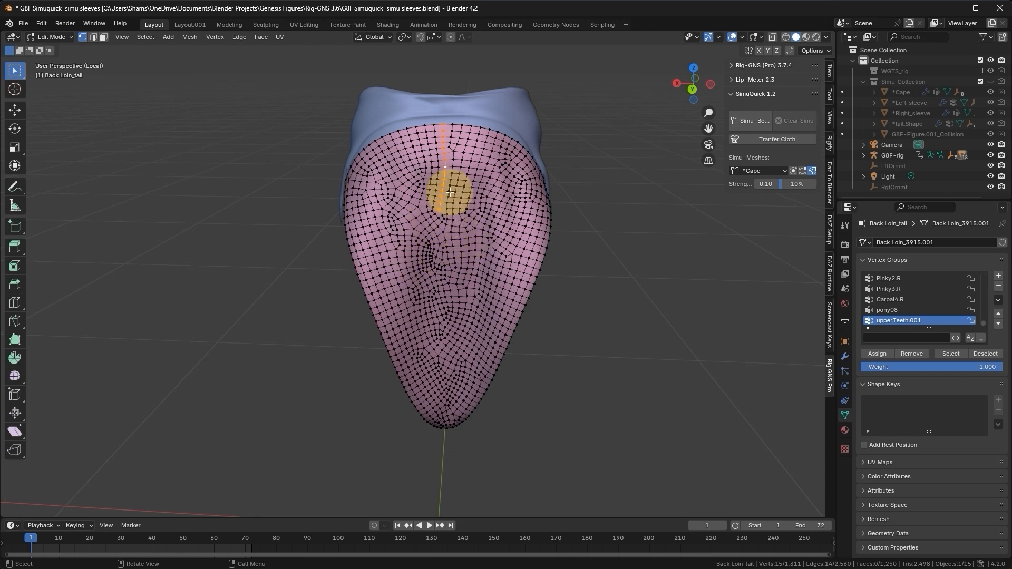
left_click(444, 127)
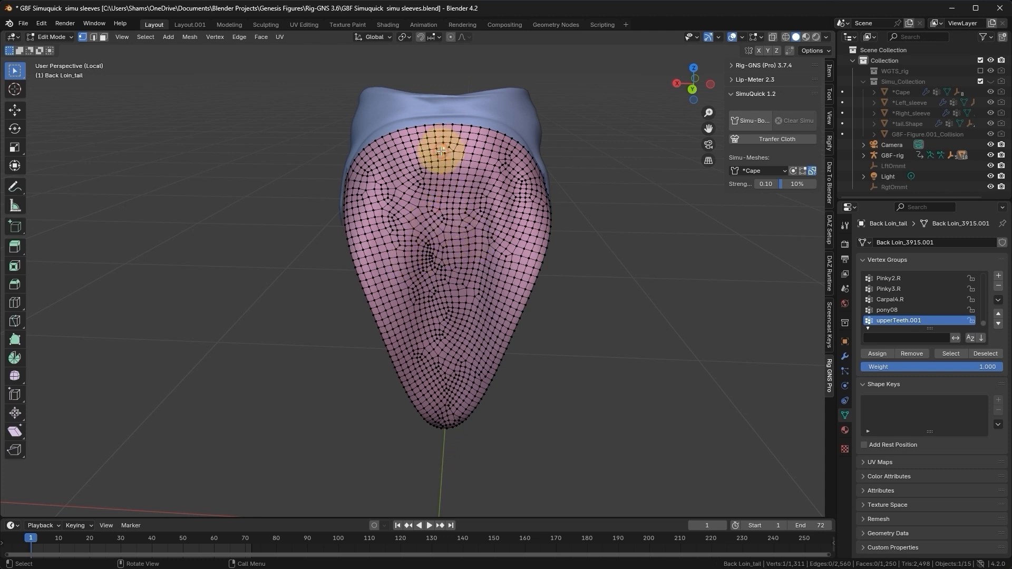
left_click(444, 125)
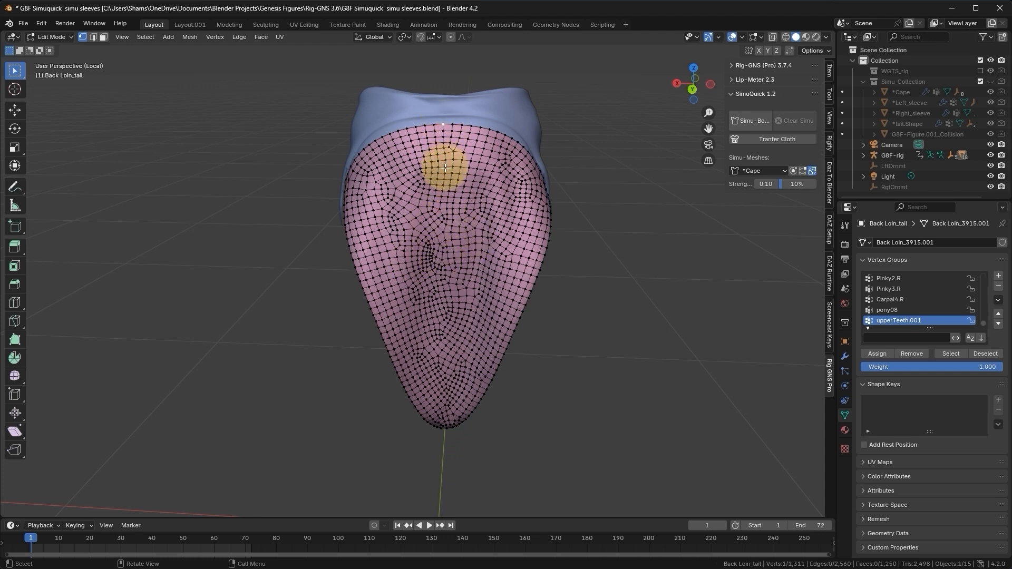
scroll(431, 411, "up", 6)
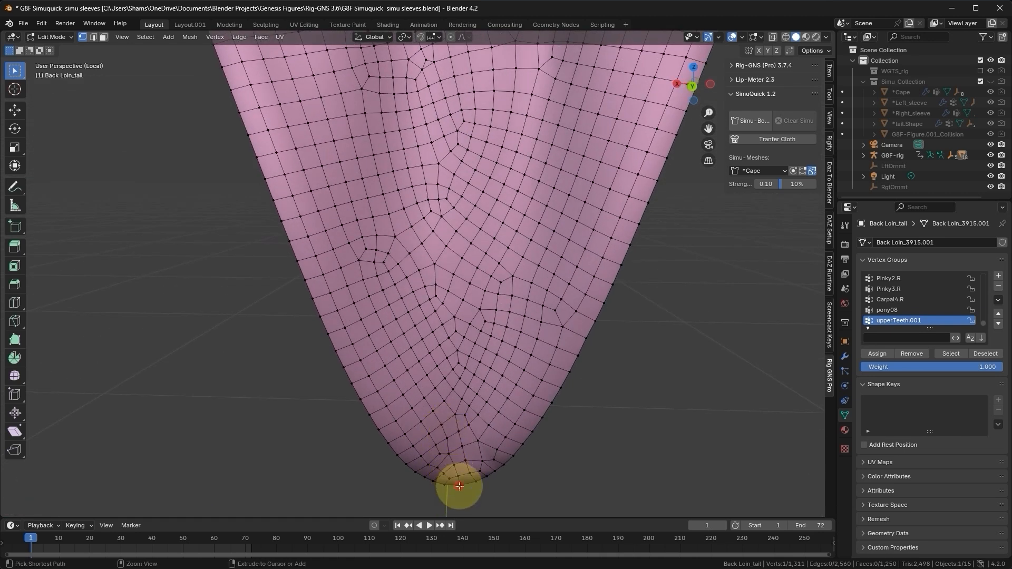
left_click(453, 476, "ctrl")
scroll(456, 479, "down", 5)
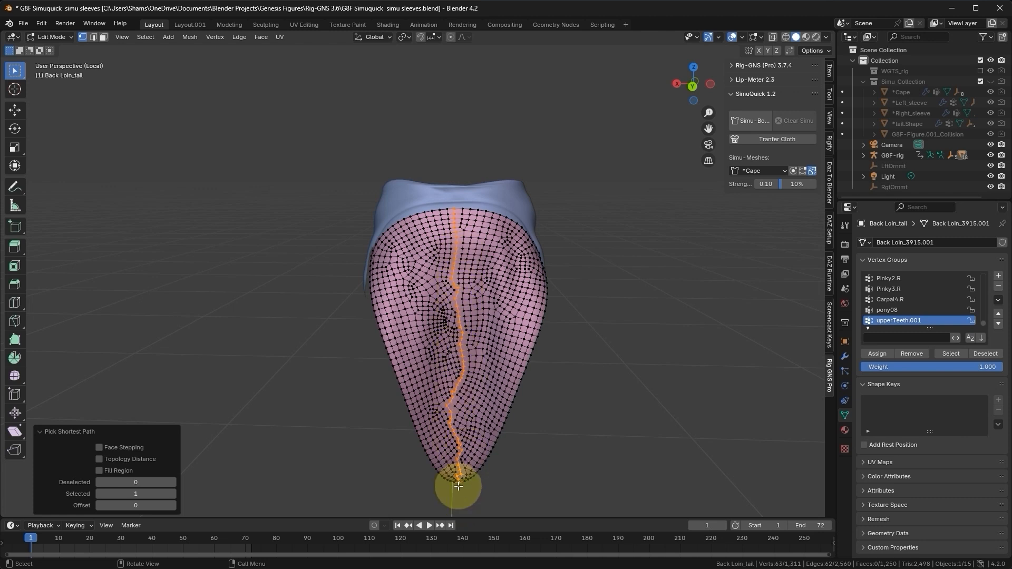
middle_click_drag(466, 128, 463, 224)
key("KP_Divide")
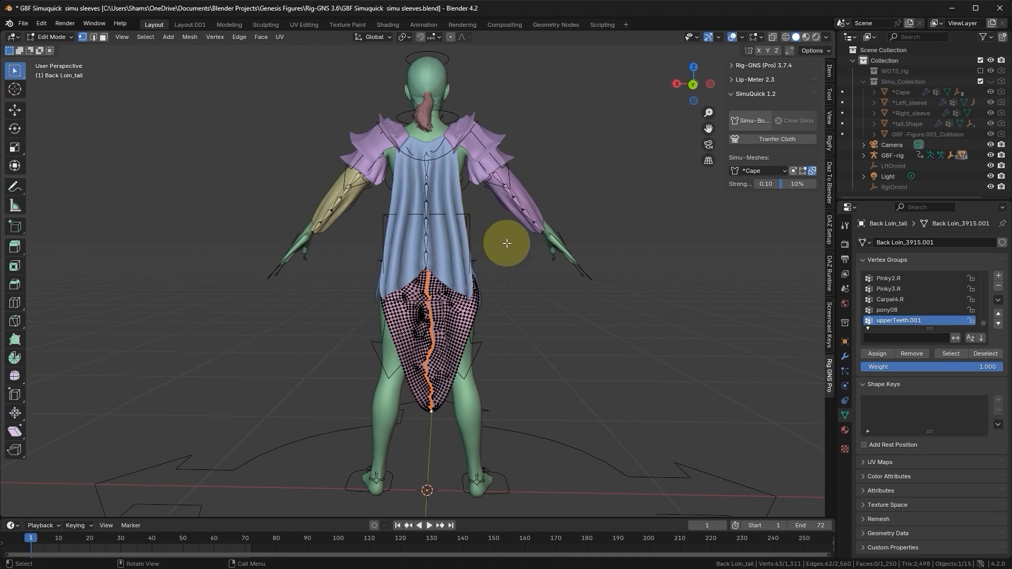
Examine the tail mesh's vertex groups from Center Back to Center Back4.
left_click(754, 121)
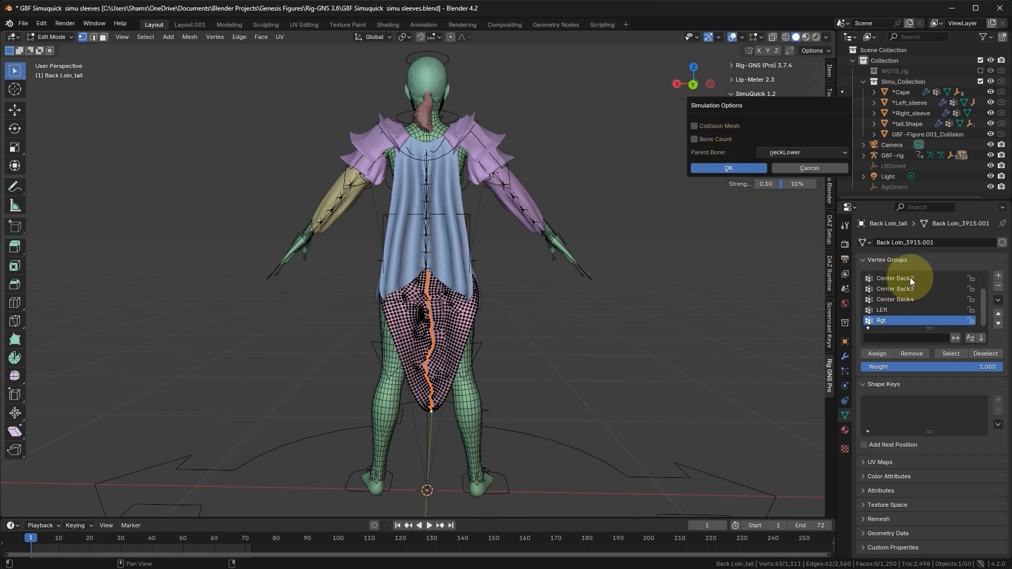
left_click(828, 196)
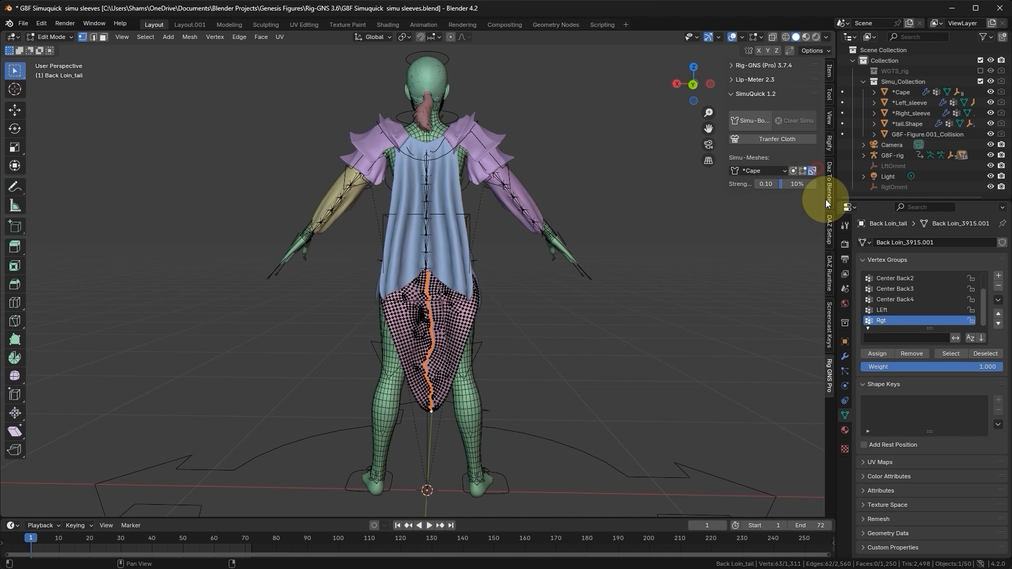
scroll(917, 281, "up", 2)
left_click(899, 290)
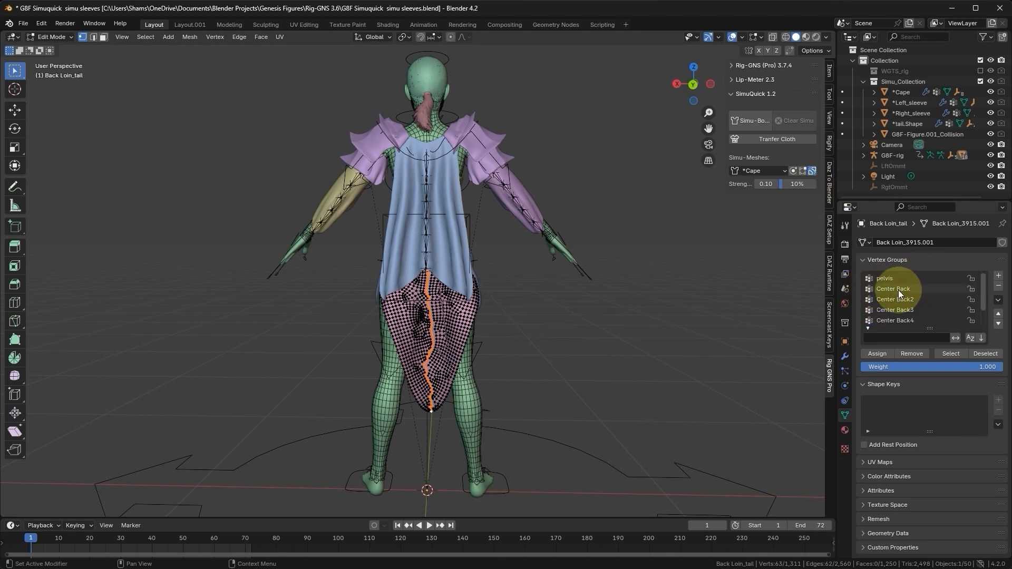
left_click(897, 290)
left_click(898, 301)
scroll(898, 299, "down", 1)
left_click(899, 298)
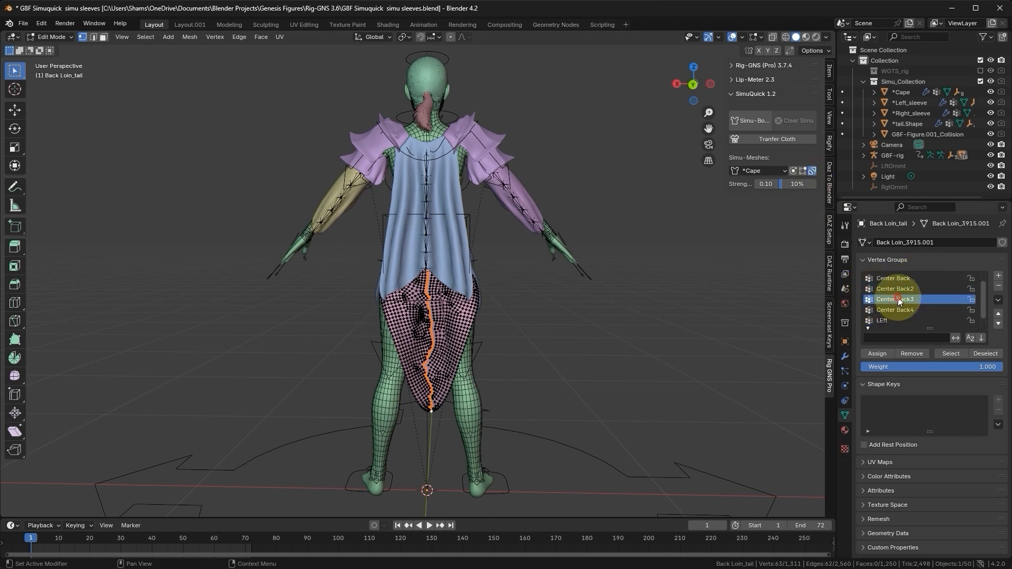
left_click(900, 310)
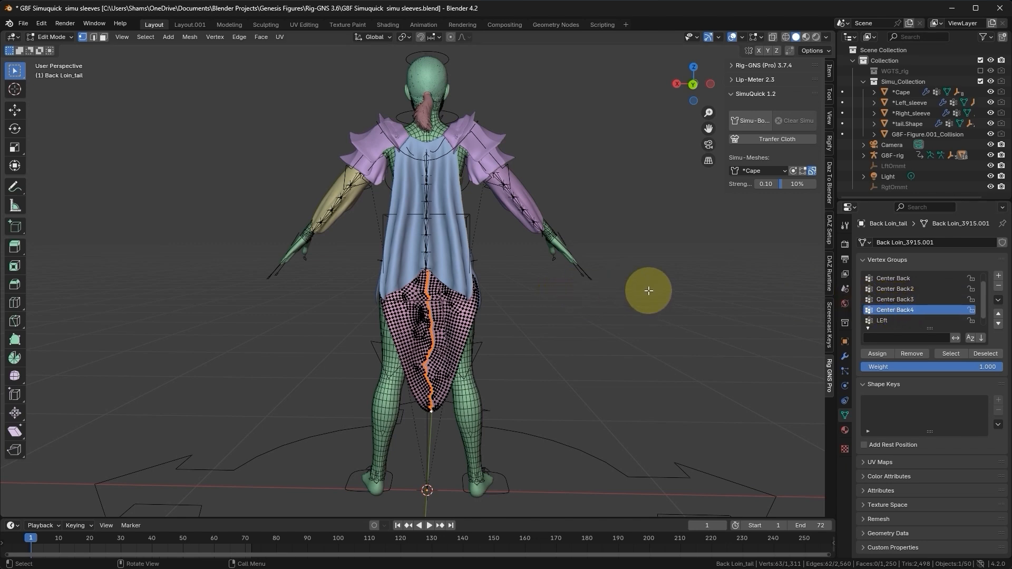
Generate SimuQuick simulation bones along the selected vertex path in back view, with hip as the parent bone.
key("ctrl+KP_1")
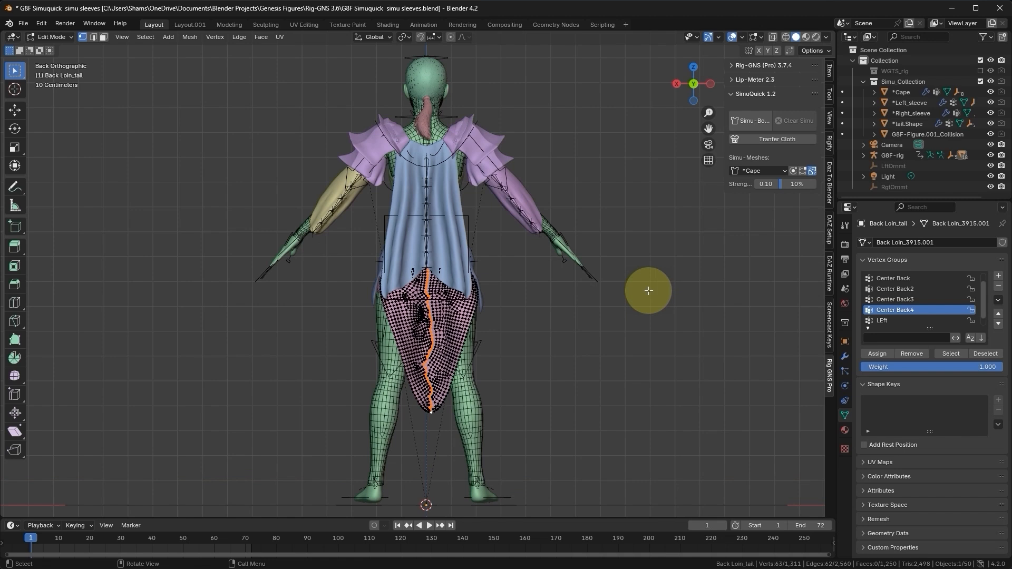
left_click(751, 121)
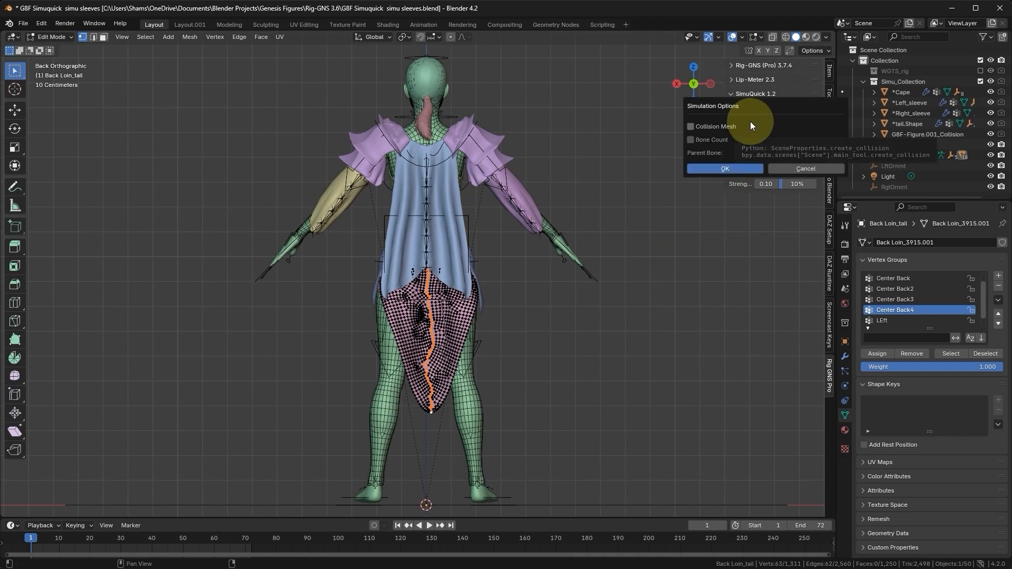
left_click(781, 152)
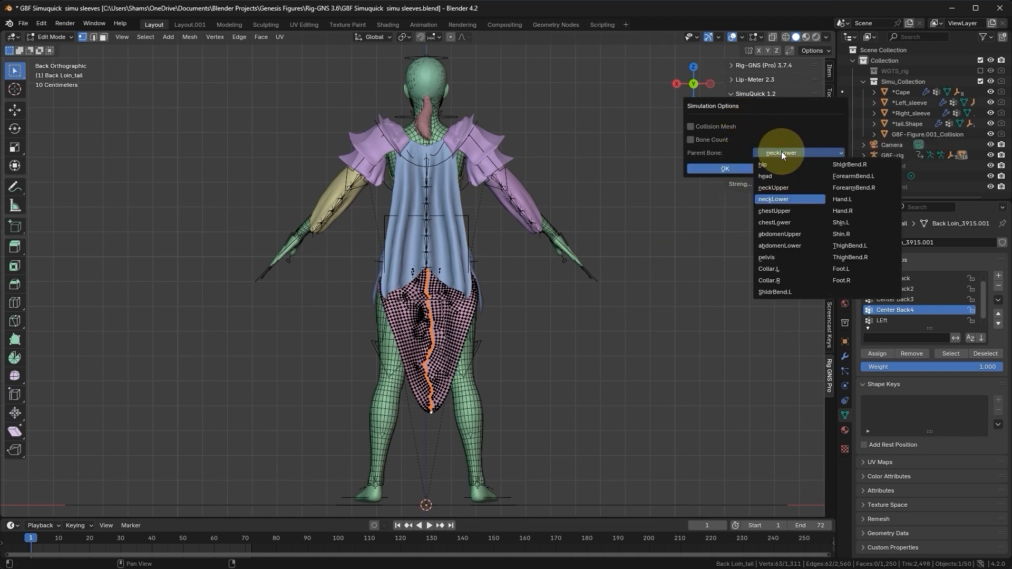
left_click(781, 166)
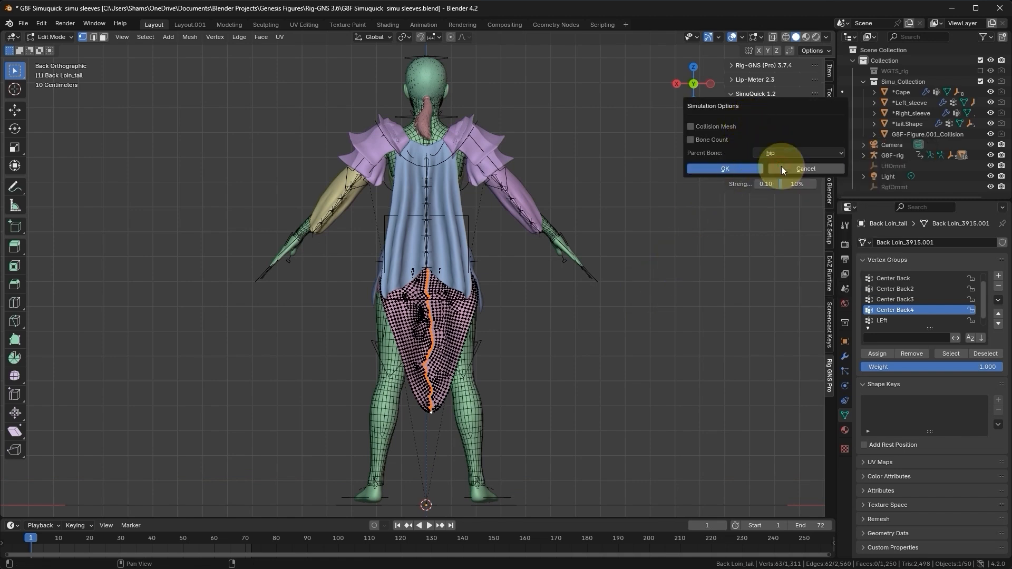
left_click(733, 166)
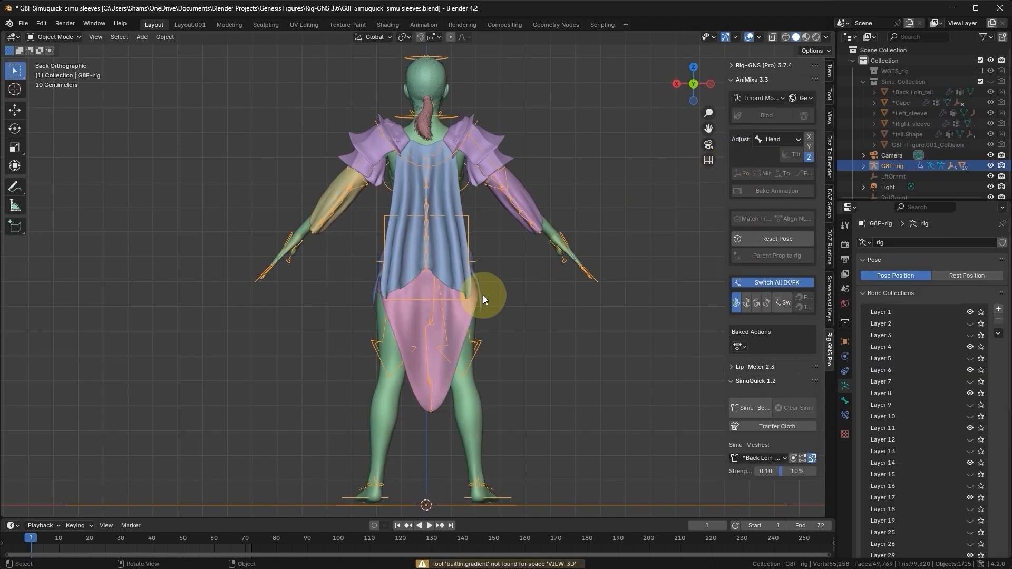
Play the animation in perspective view to check the cloth simulation on the tail, and stop playback.
scroll(411, 257, "down", 1)
scroll(418, 324, "up", 1)
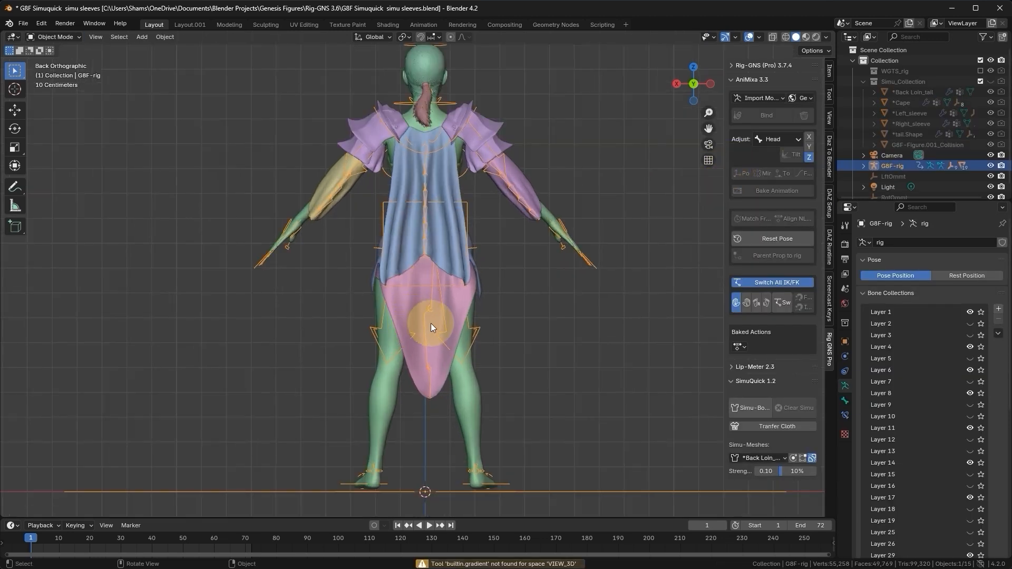
key("KP_5")
key("space")
mouse_move(431, 327)
middle_mouse_down()
mouse_move(493, 314)
mouse_move(438, 322)
middle_mouse_up()
key("space")
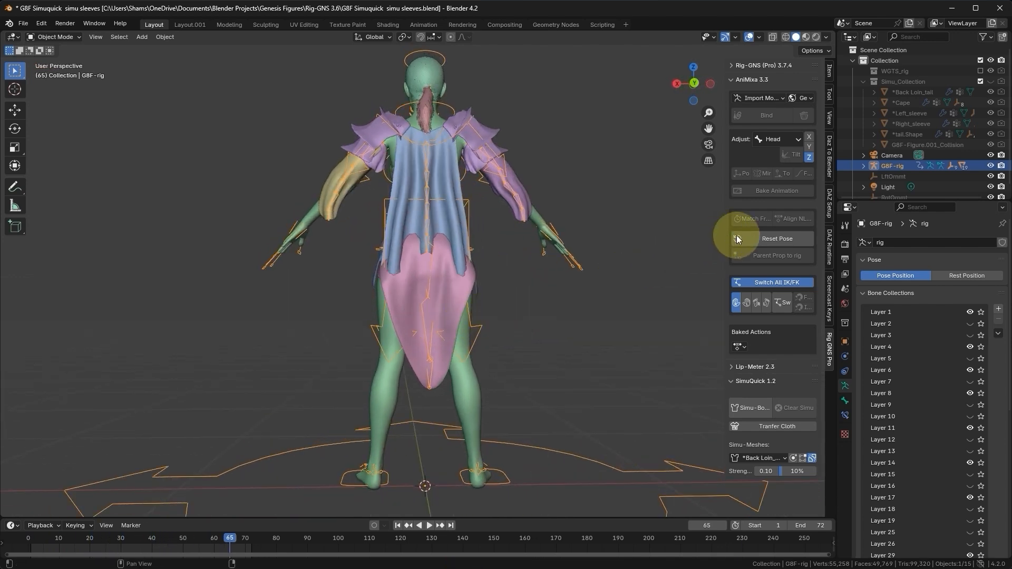
Assign the baked action G8F-Rumba Dancing to the rig and play it from the first frame.
left_click(741, 347)
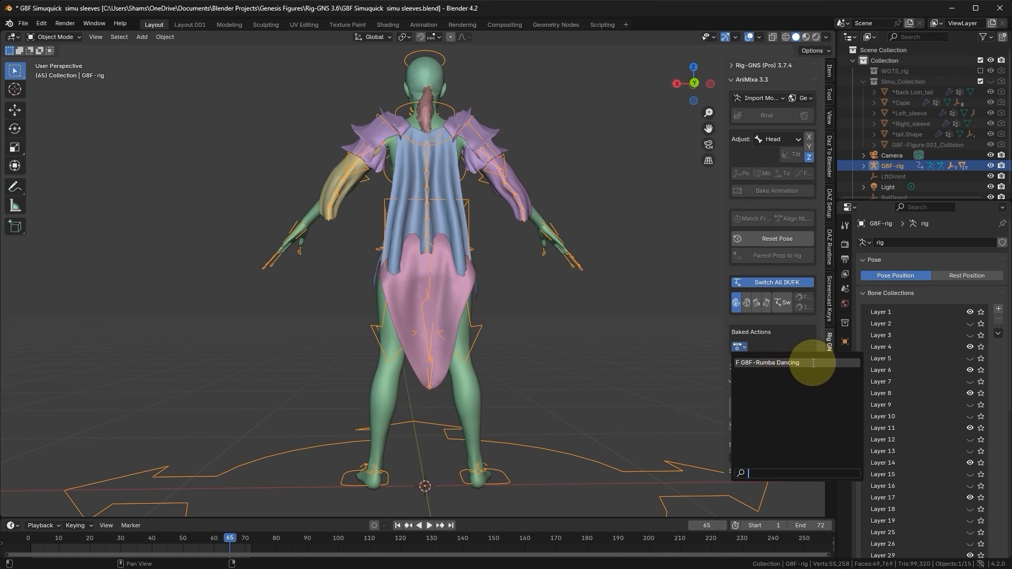
left_click(785, 364)
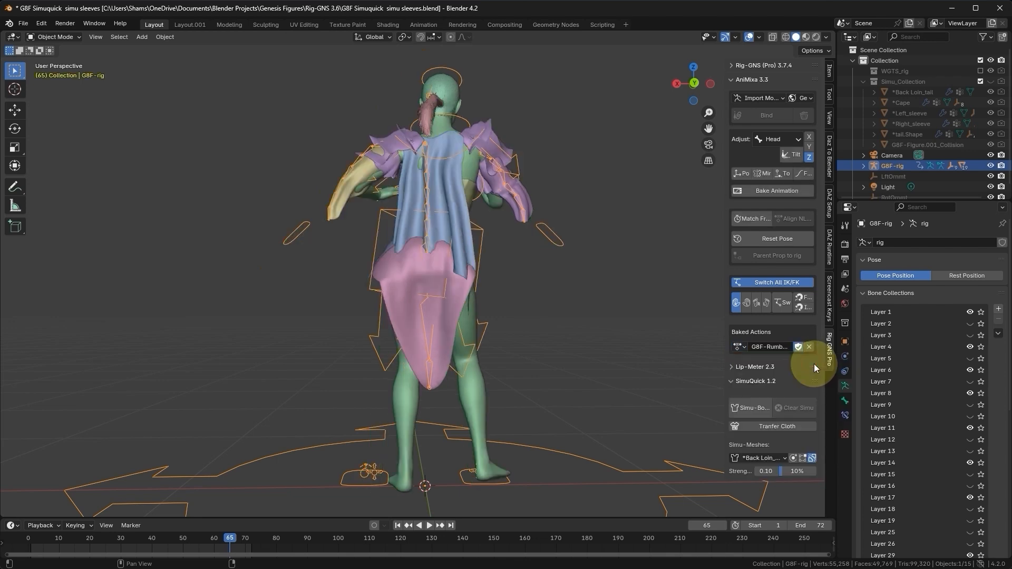
left_click(398, 526)
key("space")
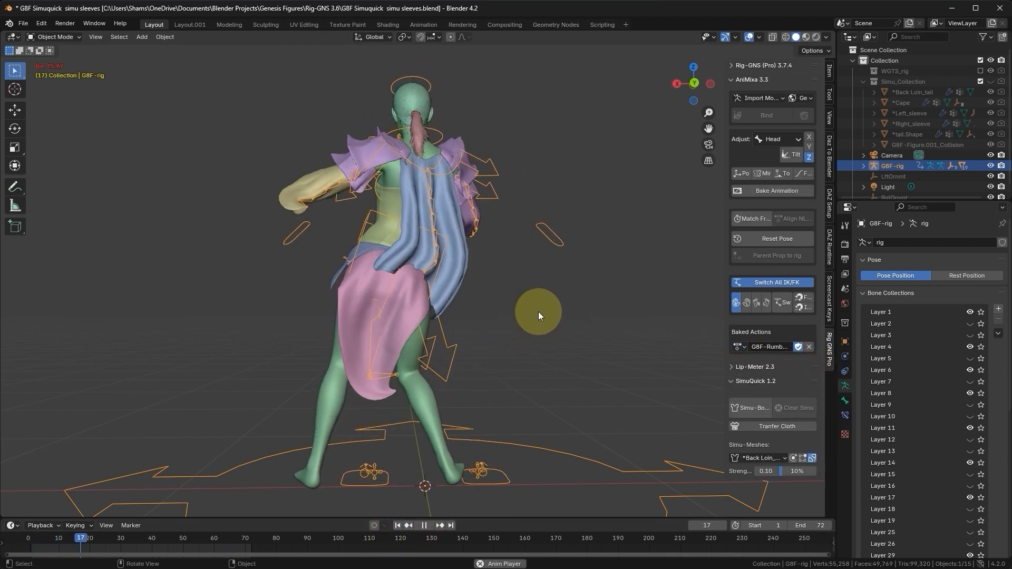
mouse_move(539, 311)
middle_mouse_down()
mouse_move(465, 318)
mouse_move(553, 320)
middle_mouse_up()
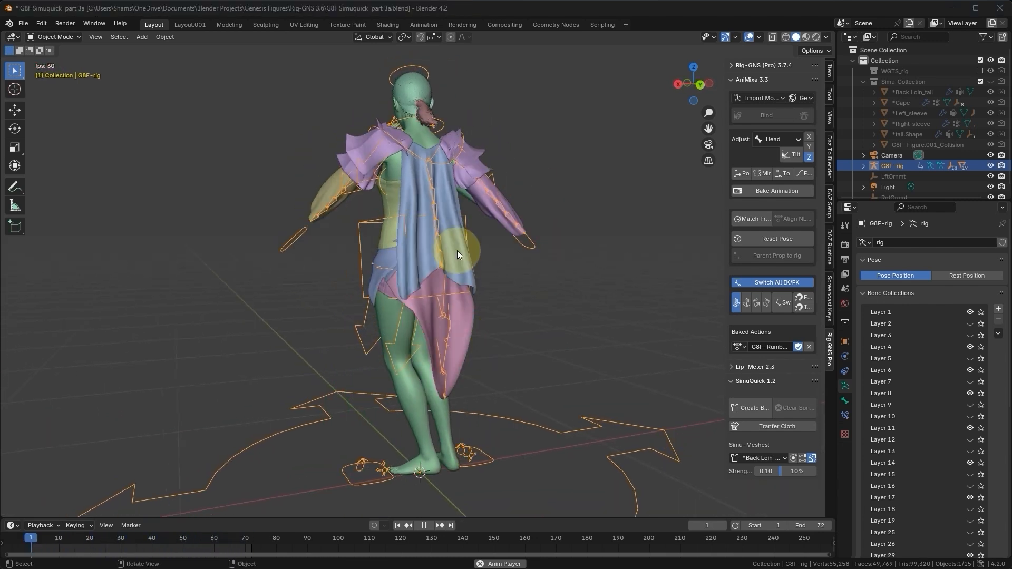
Inspect the playing cloth simulation with the viewport overlays hidden, restore the overlays, and stop playback.
left_click(749, 37)
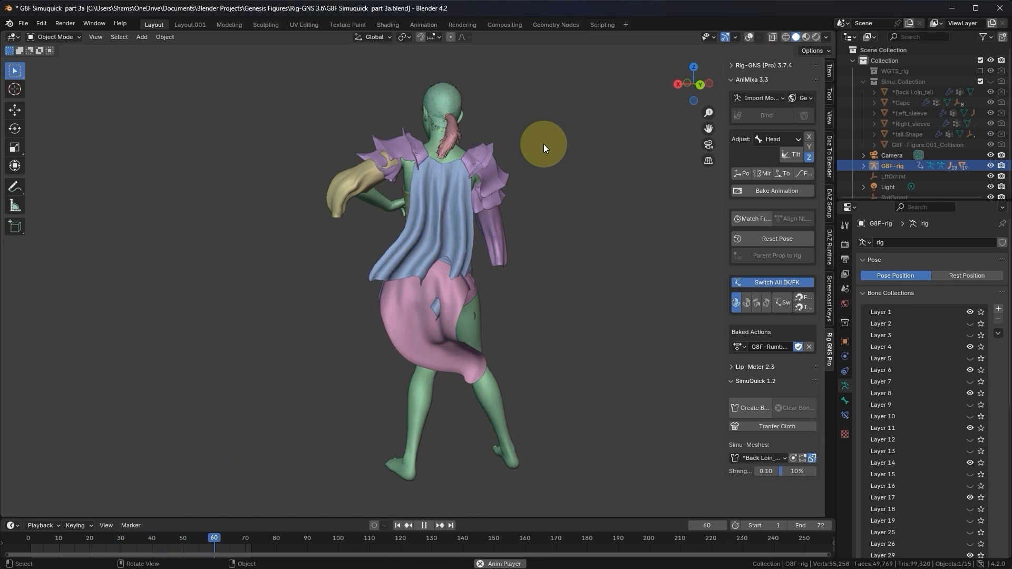
middle_click_drag(453, 230, 424, 239)
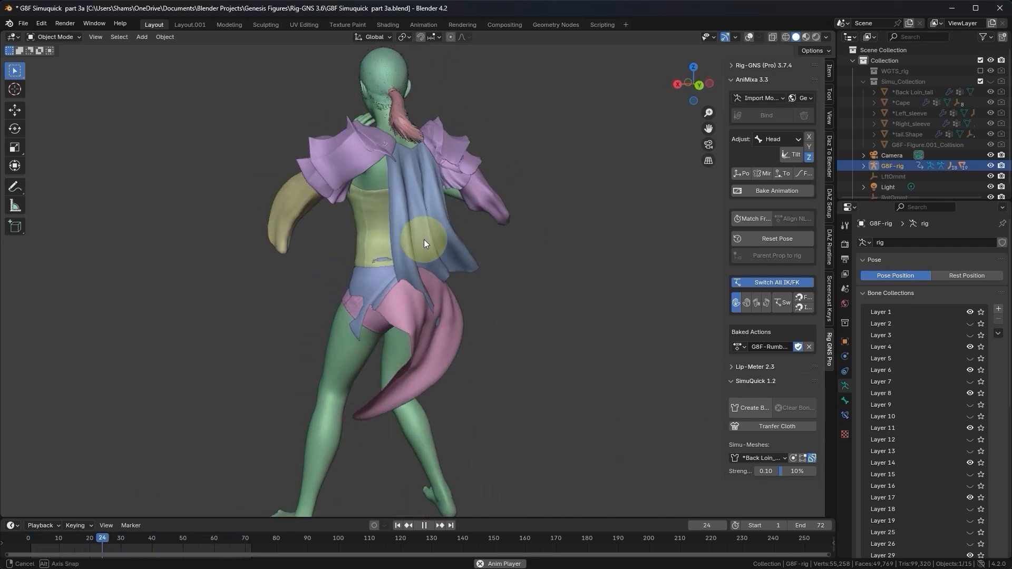
left_click(748, 37)
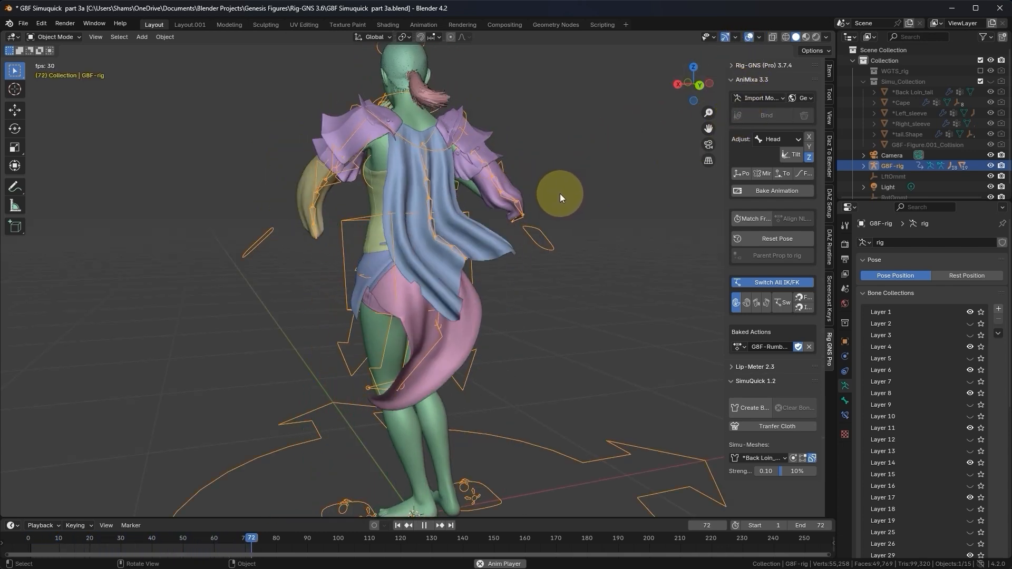
left_click_drag(716, 357, 702, 356)
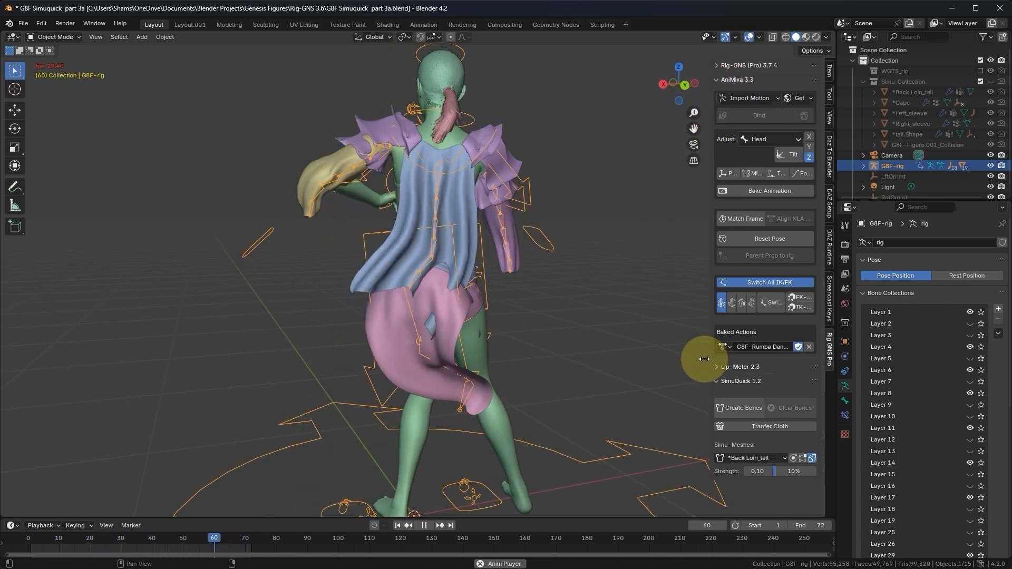
key("space")
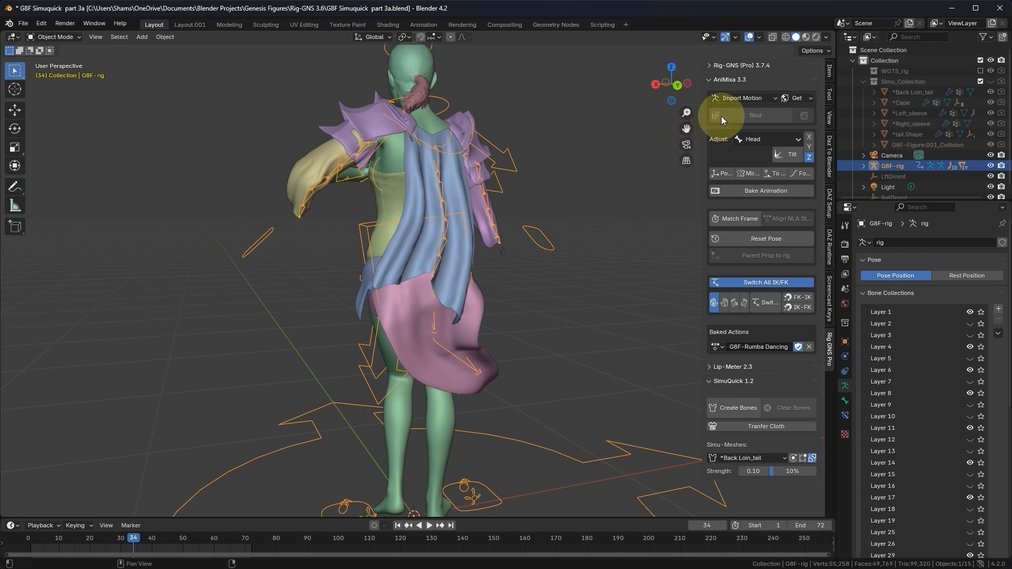
Import the Mixamo motion Fast Run (8).fbx from the Mixamo Animation folder.
left_click(741, 100)
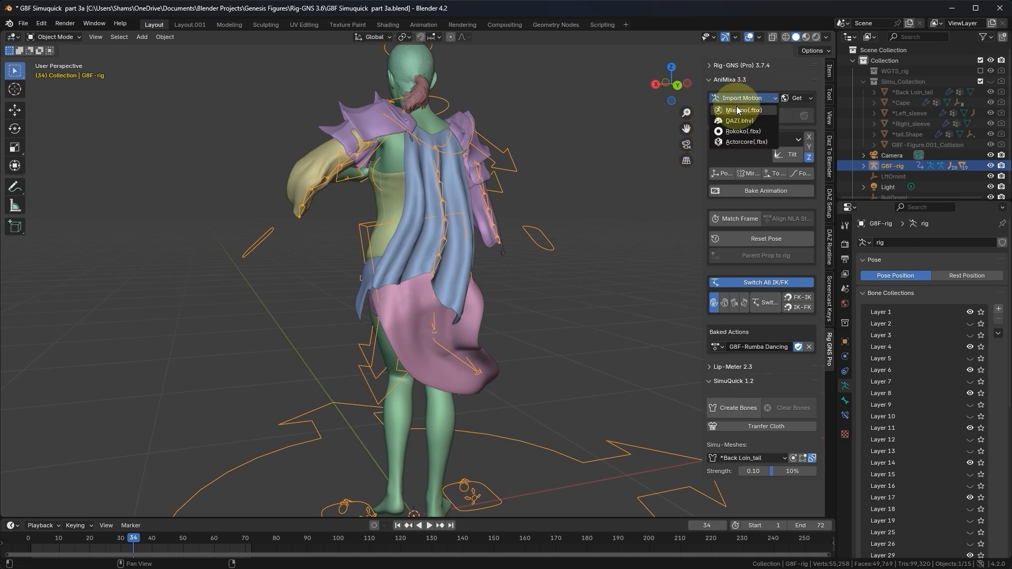
left_click(738, 109)
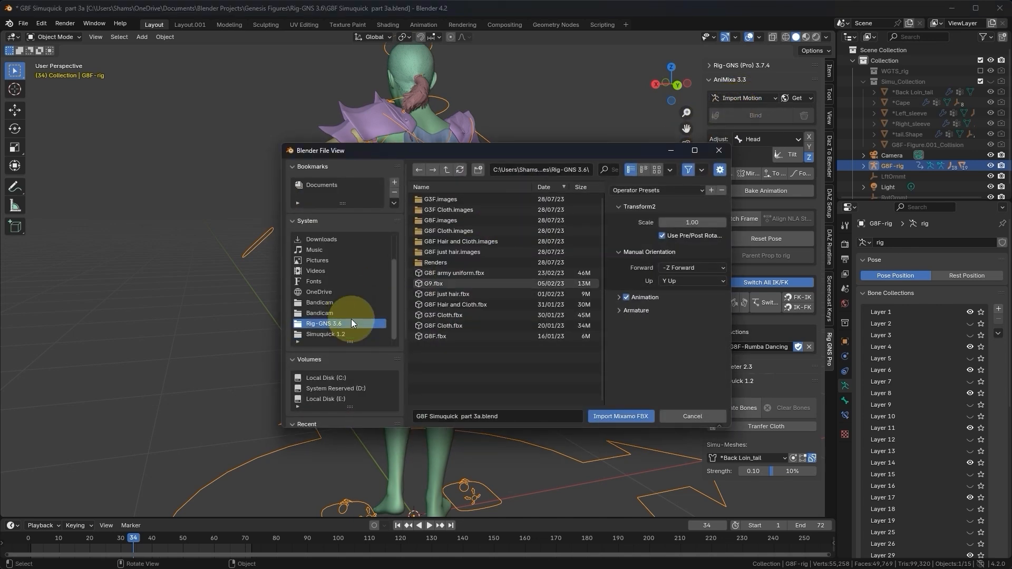
scroll(345, 381, "down", 3)
scroll(448, 358, "down", 4)
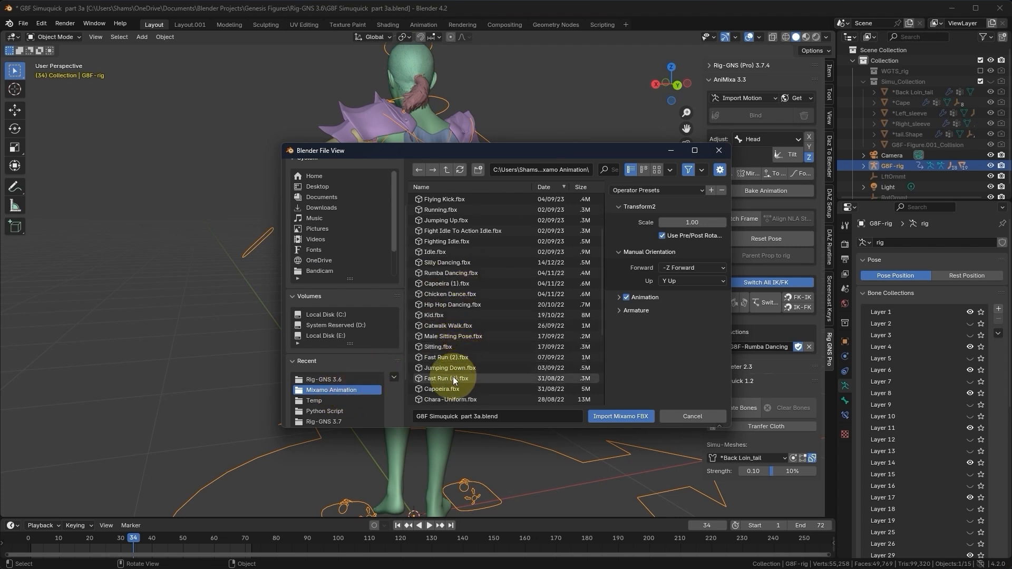
left_click(448, 379)
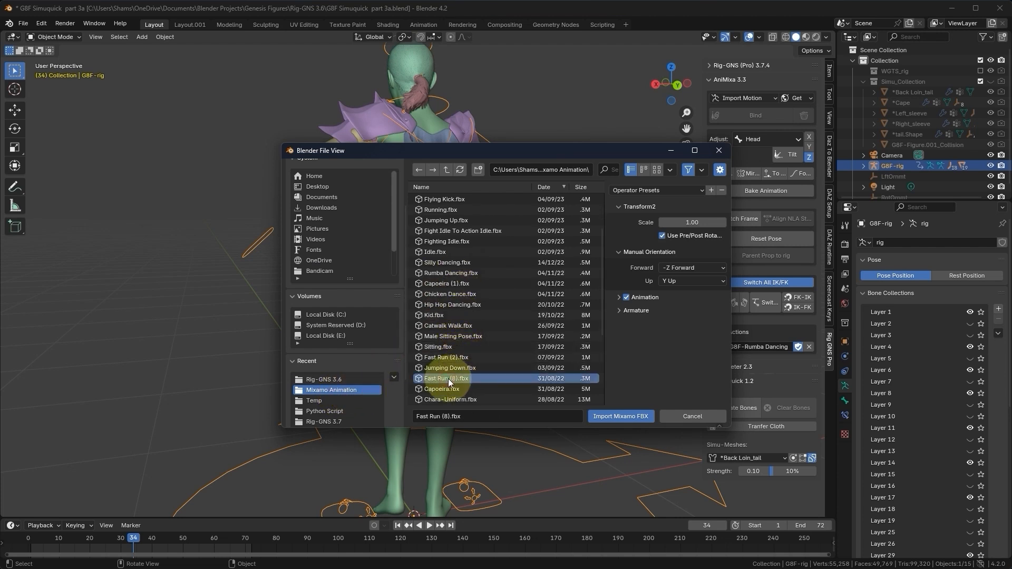
left_click(600, 416)
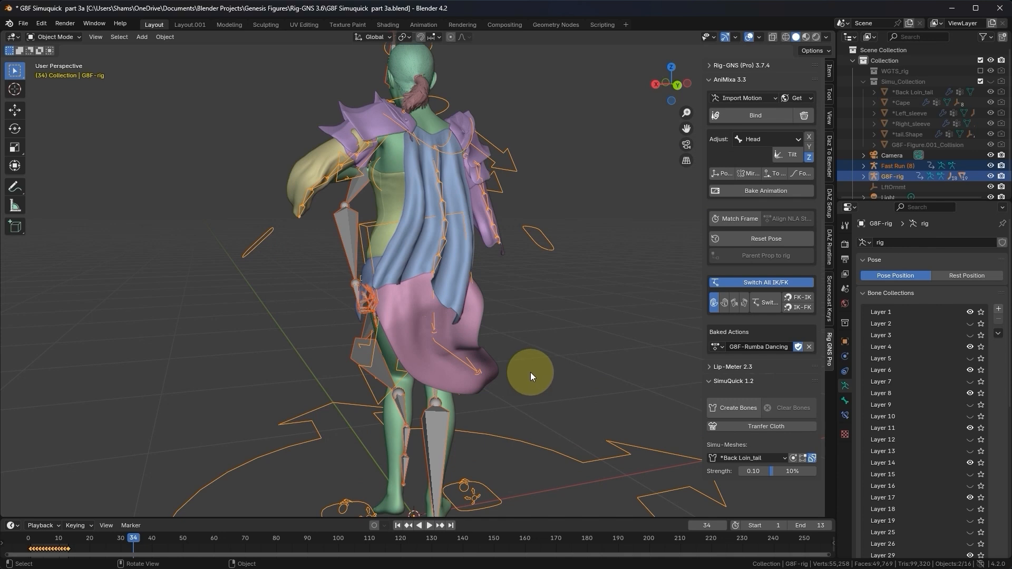
Bind the imported Fast Run (8) motion to the rig and play the run from behind the figure.
left_click(738, 116)
key("space")
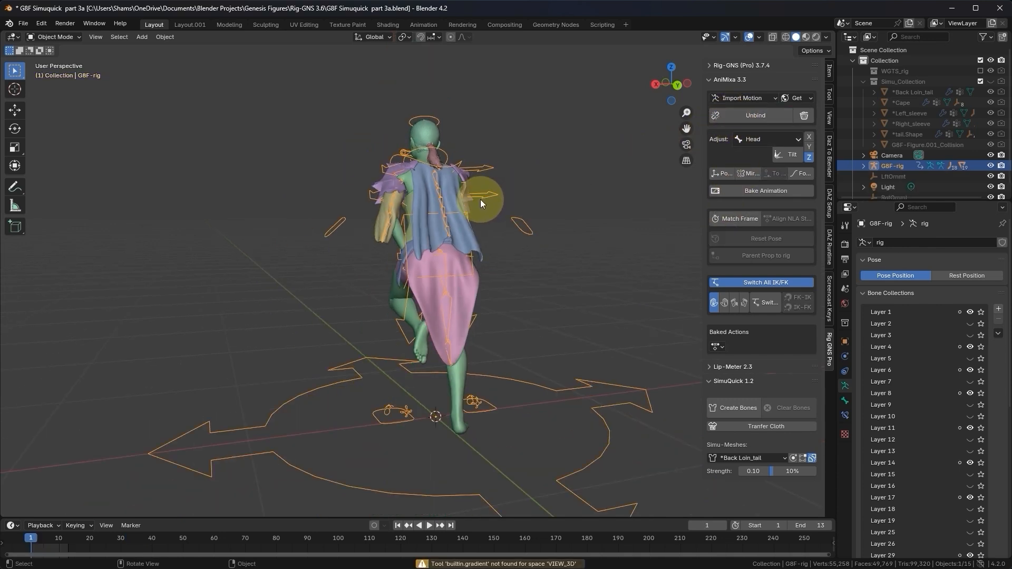
mouse_move(467, 209)
middle_mouse_down()
mouse_move(414, 224)
mouse_move(471, 224)
middle_mouse_up()
key("space")
Step back and forth through the run, examining the loin cloth tail against the leg around frames 2 and 3.
key("Left")
key("Left")
key("Left")
key("Left")
key("Left")
key("Left")
key("Left")
key("Left")
key("Left")
key("Left")
key("Left")
key("Left")
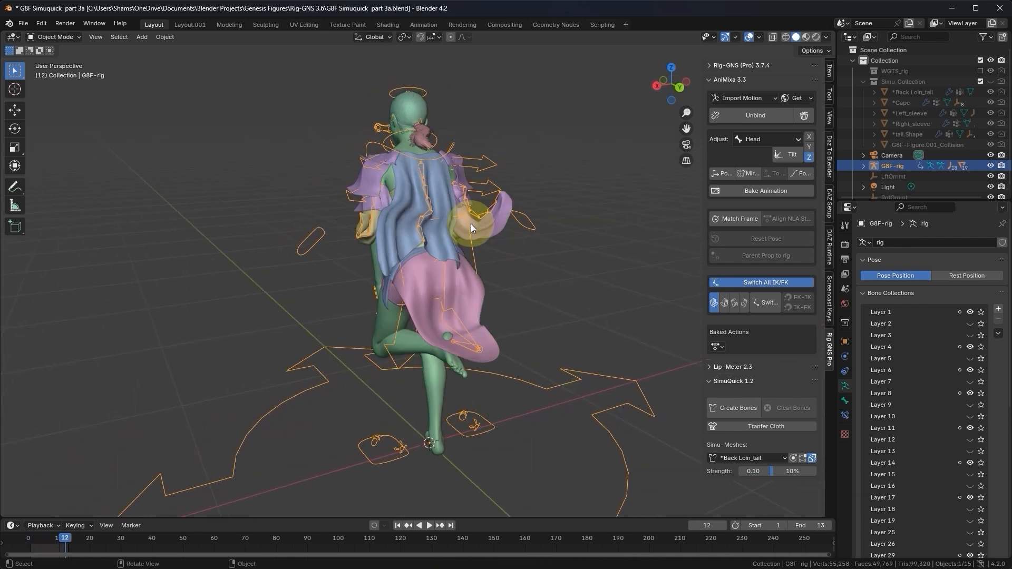
key("Right")
key("Right")
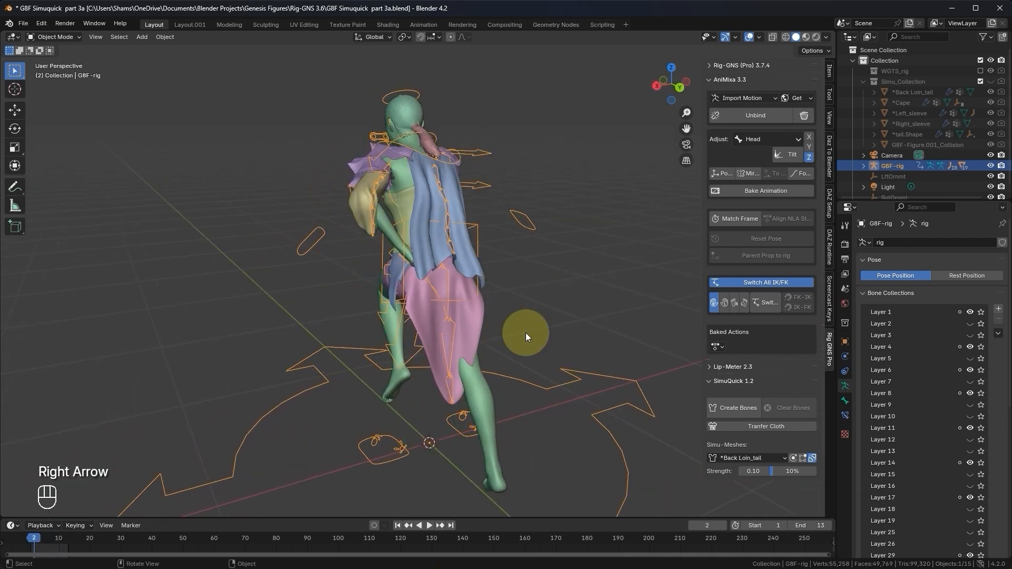
key("Left")
key("Right")
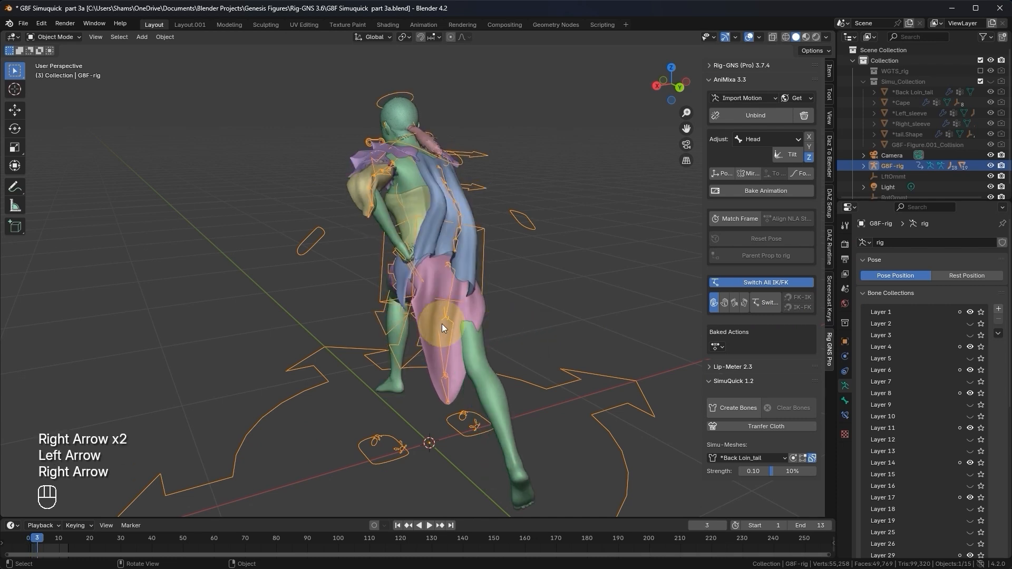
scroll(441, 323, "up", 6)
key("Left")
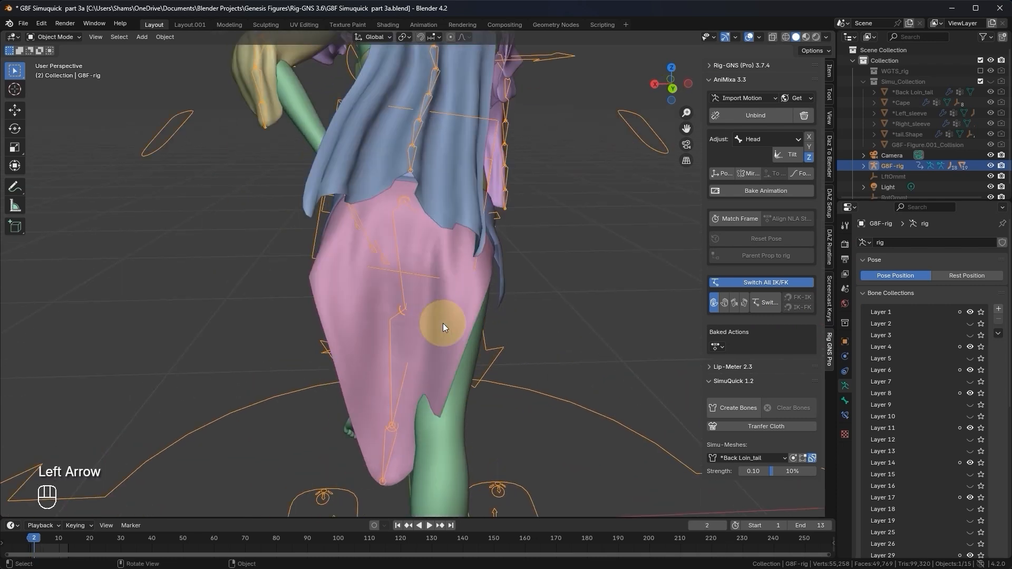
key("Right")
scroll(442, 323, "down", 5)
key("Right")
key("Left")
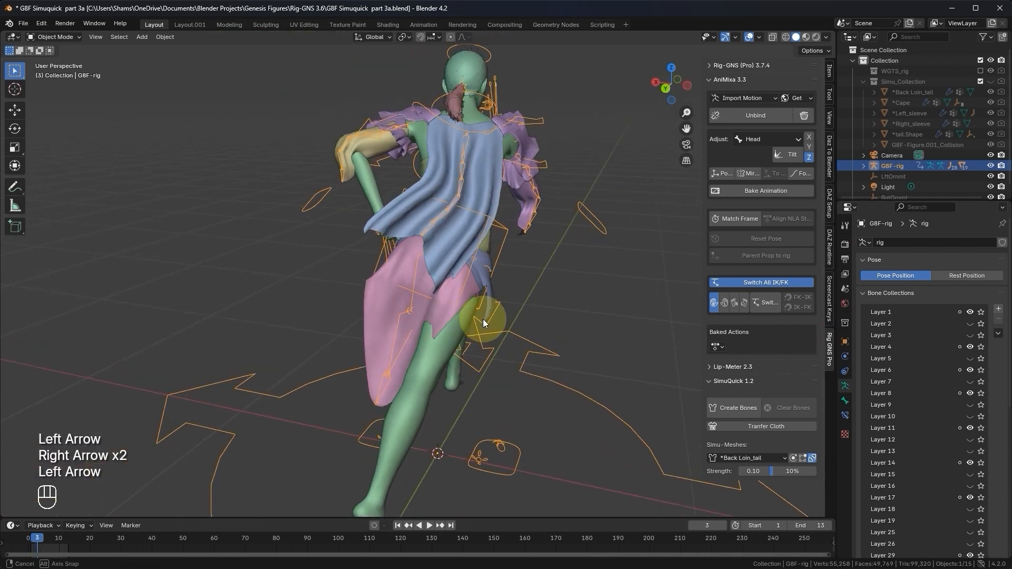
Advance to frames 11 and 12 and examine up close where the raised leg meets the loin cloth tail.
key("Right")
key("Right")
key("Right")
key("Right")
key("Right")
key("Right")
key("Right")
key("Right")
key("Right")
scroll(475, 319, "up", 6)
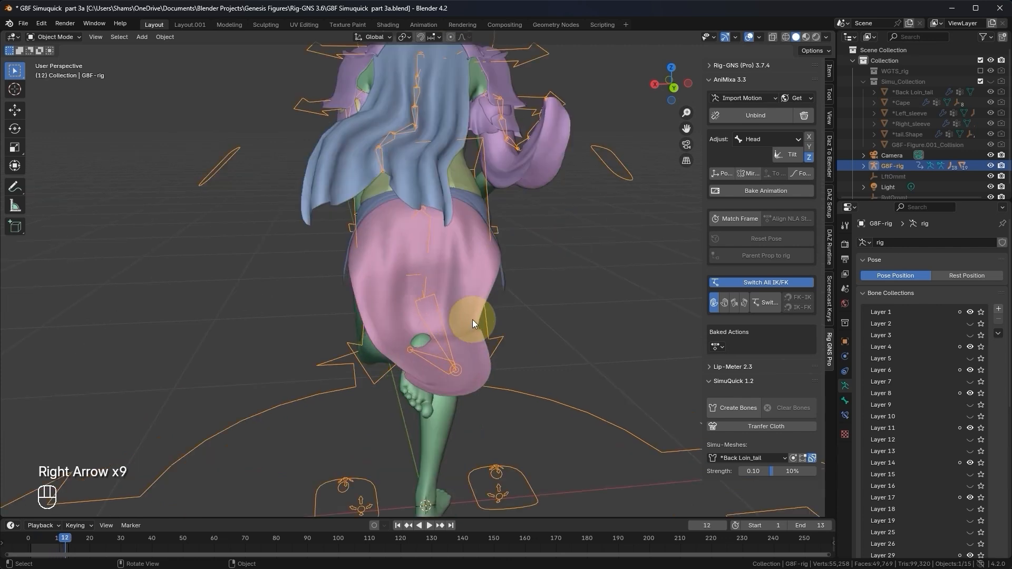
key("Left")
key("Right")
key("Left")
scroll(473, 390, "down", 6)
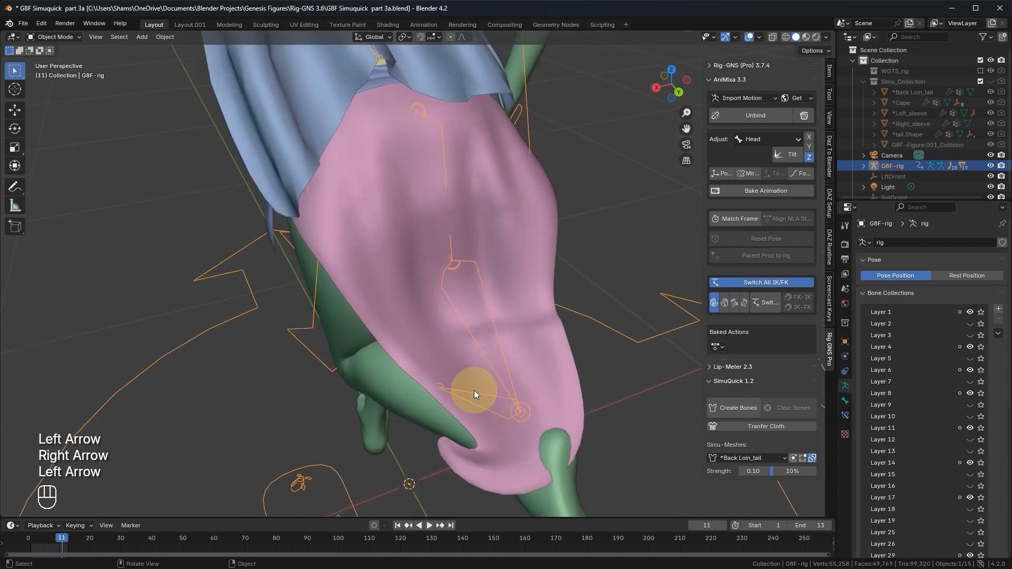
scroll(534, 346, "up", 6)
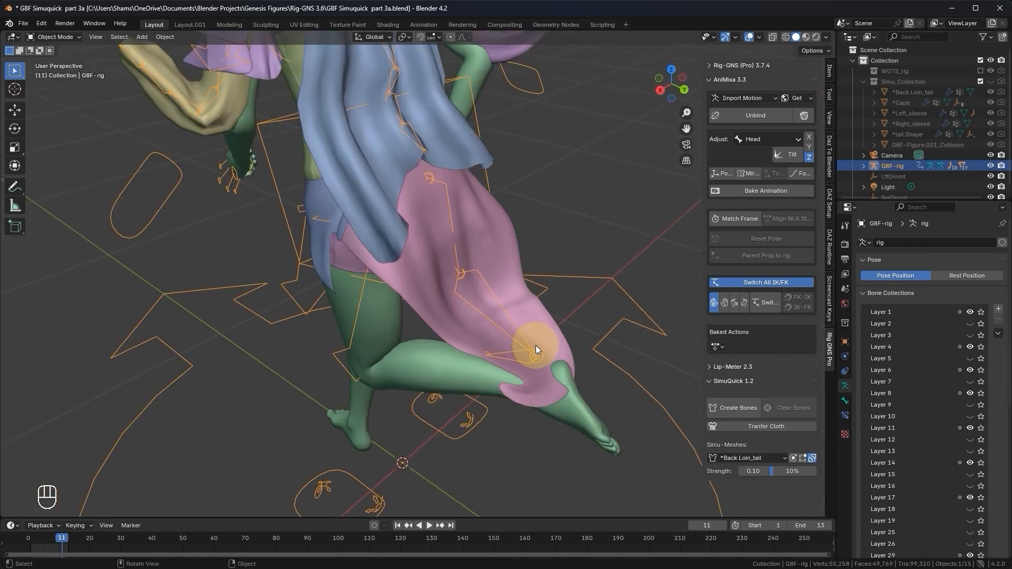
key("Right")
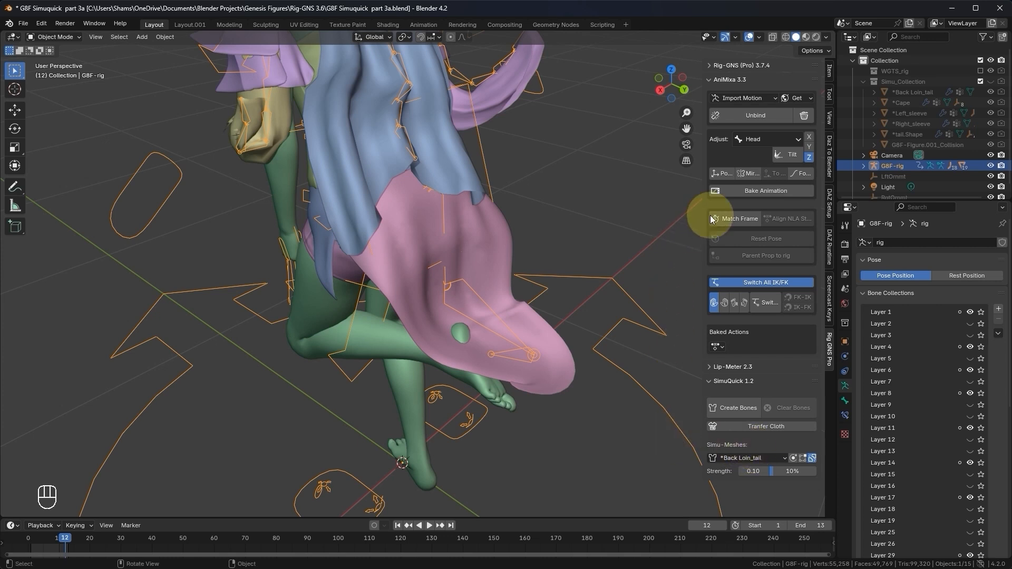
Bake the bound Mixamo animation to the Action Editor with end frame 13 and frame step 1.
left_click(740, 190)
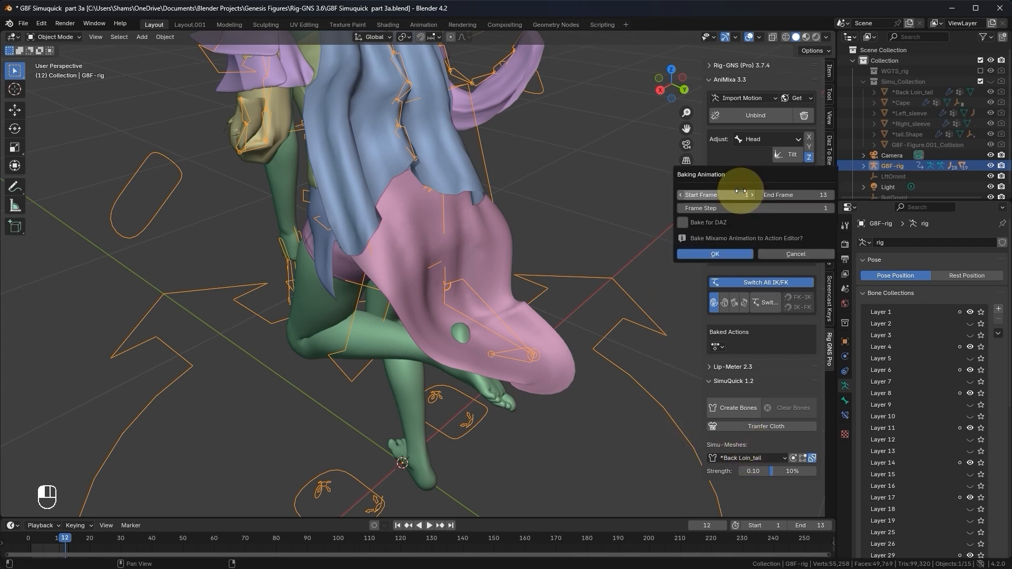
left_click(732, 254)
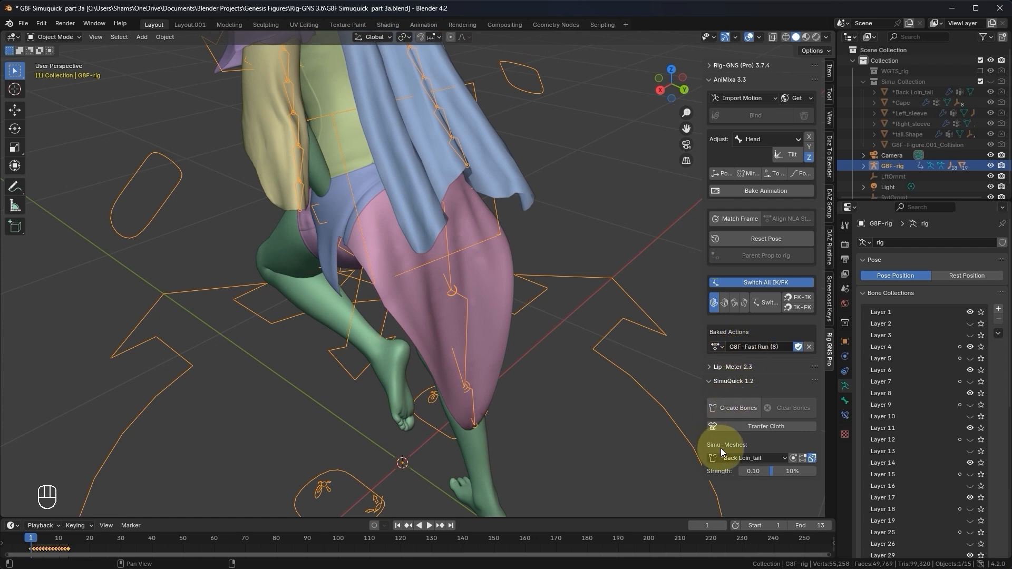
Check the simulation meshes of the loin cloth tail, cape and left sleeve by selecting each garment, and play the baked run.
left_click(743, 458)
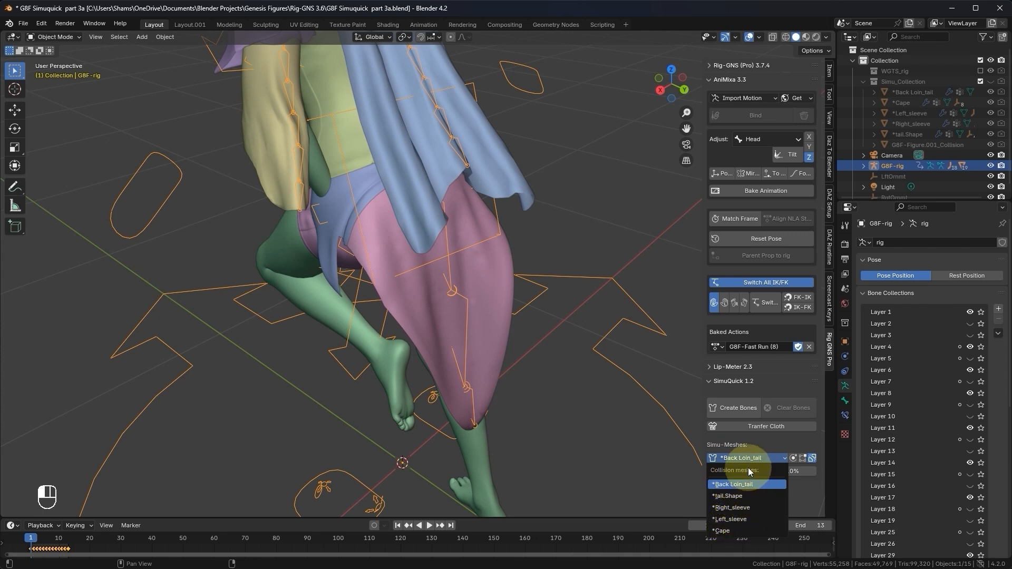
left_click(495, 287)
middle_click_drag(391, 356, 451, 334)
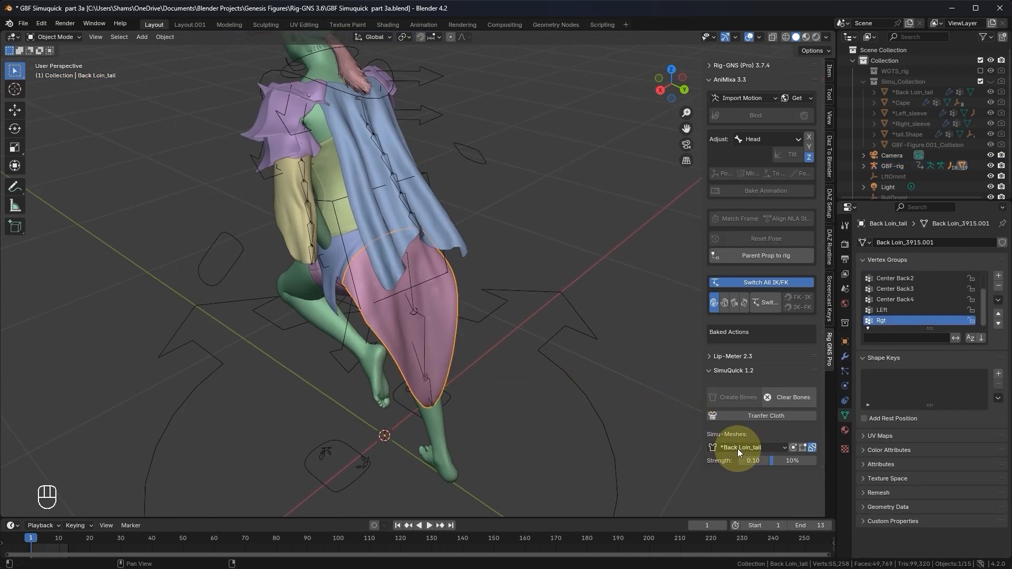
left_click(455, 235)
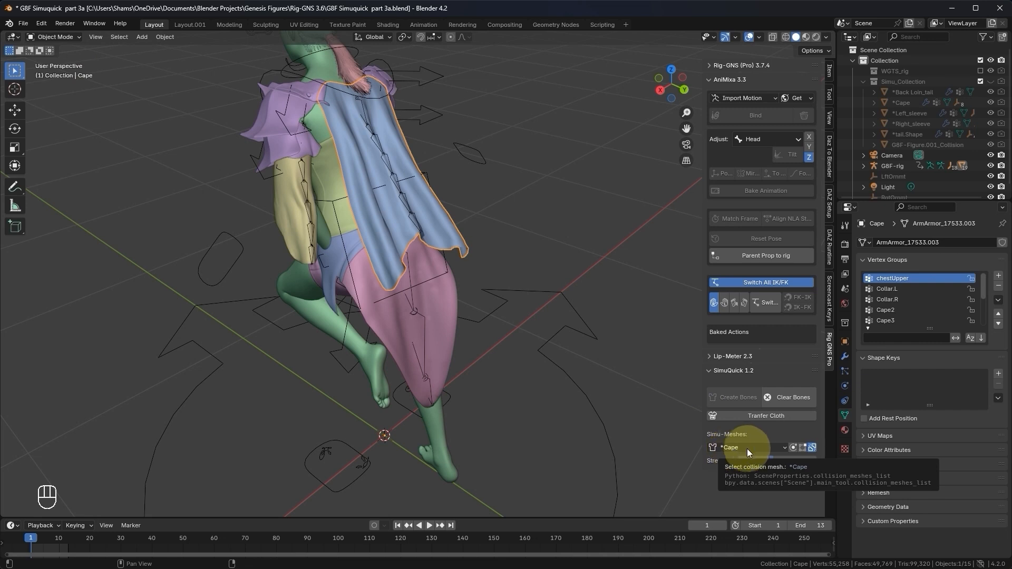
left_click(295, 206)
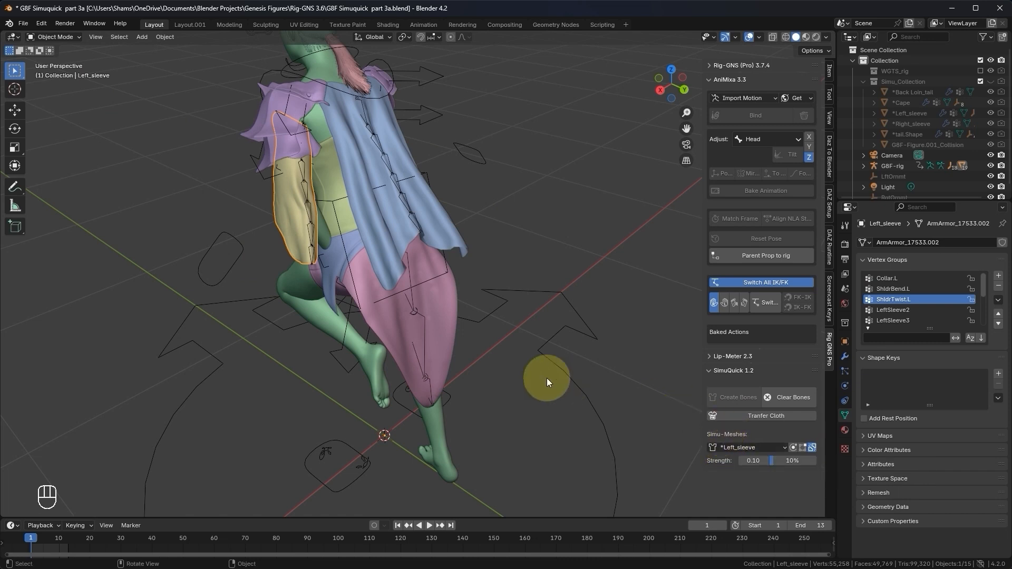
key("space")
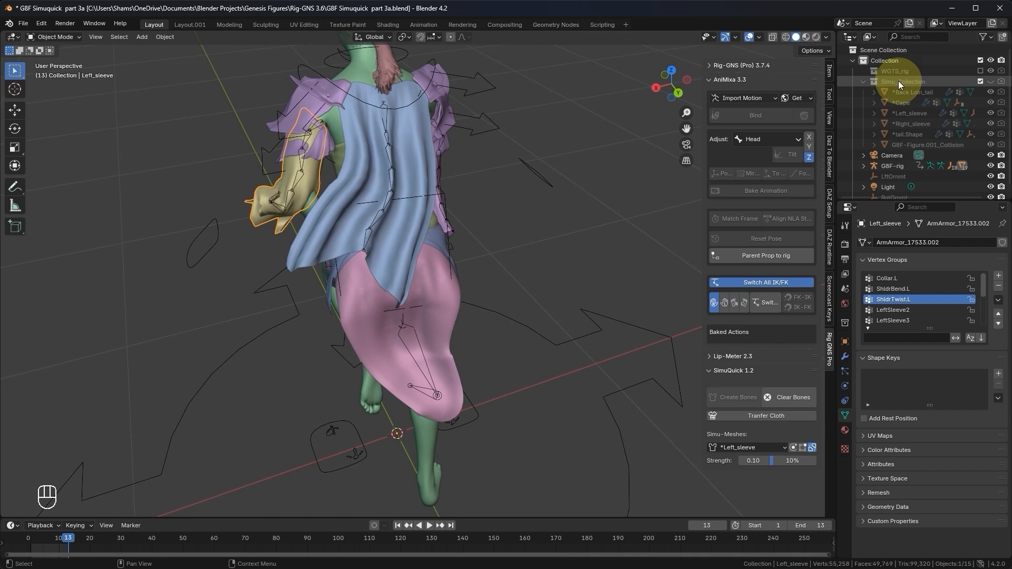
Collapse Simu_Collection in the outliner, select the cape, and display its simulation mesh together with the collision figure.
left_click(863, 81)
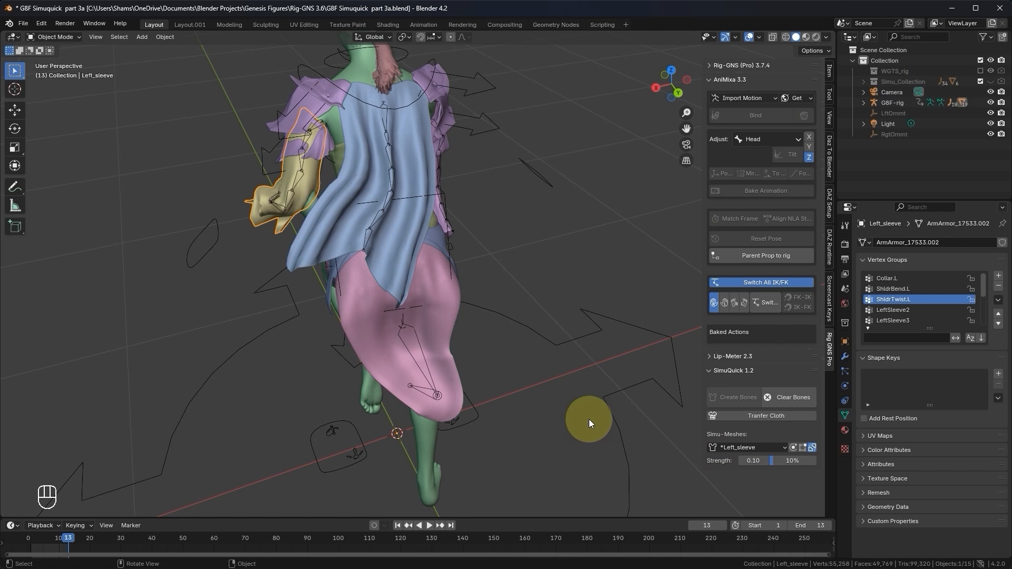
left_click(443, 328)
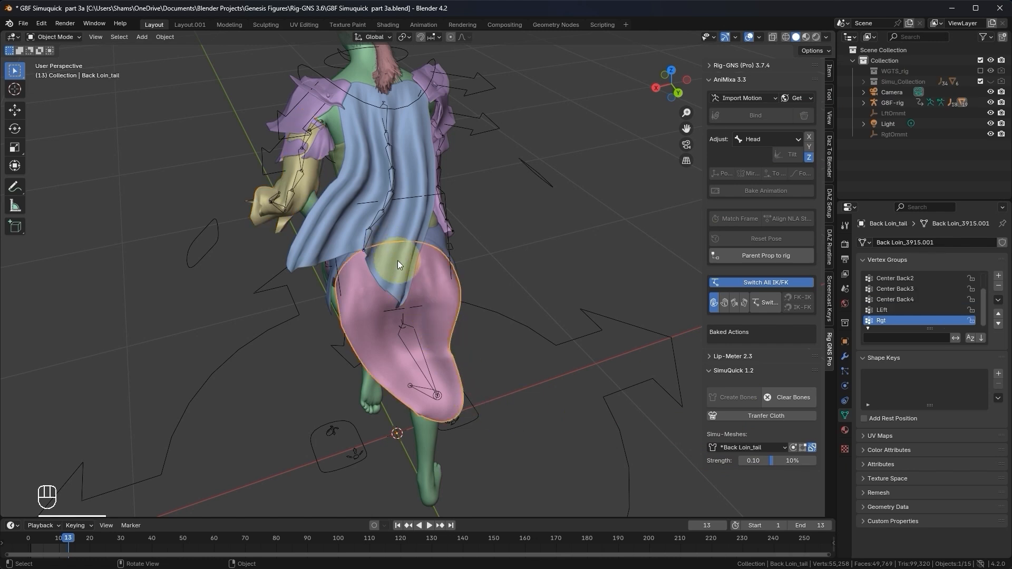
left_click(399, 266)
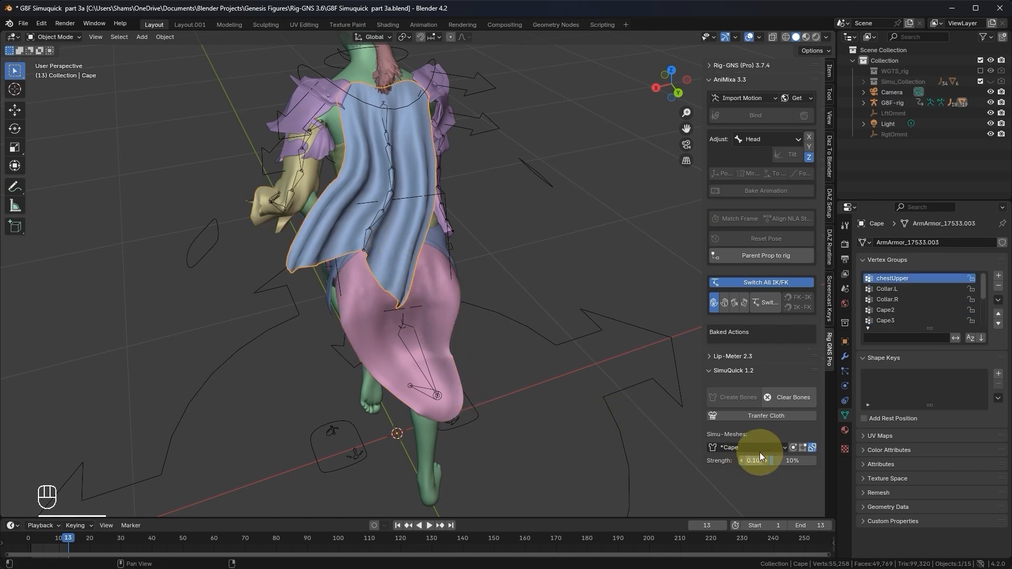
left_click(793, 448)
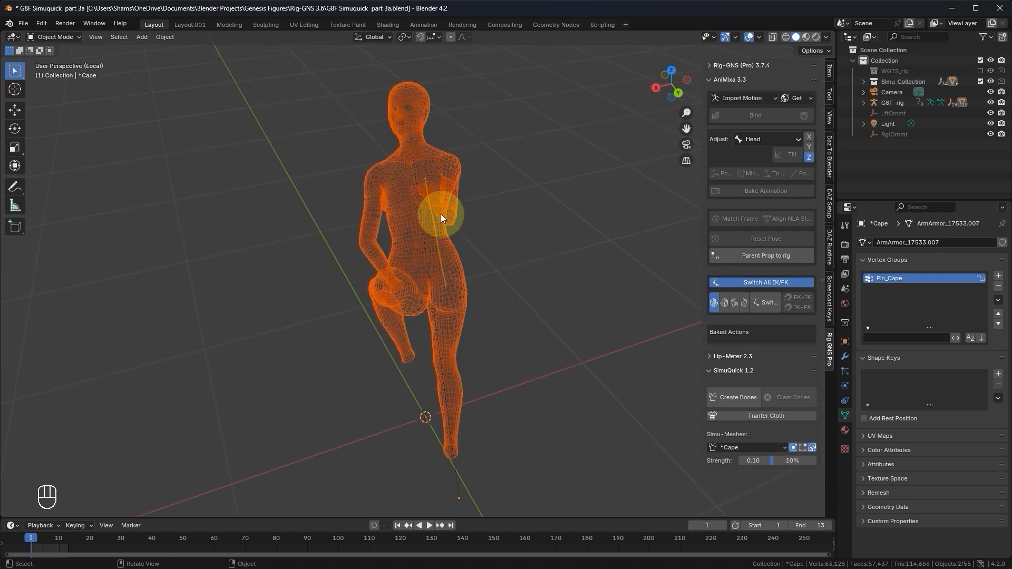
Play the baked run and examine the cape's simulation mesh against the collision figure, then restore the full character view.
key("space")
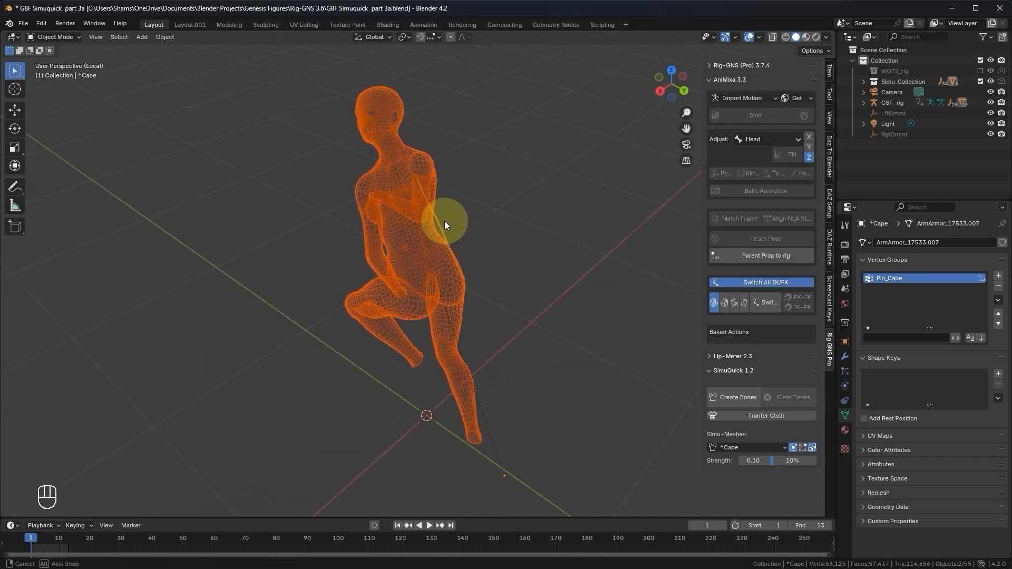
scroll(444, 225, "up", 3)
mouse_move(449, 224)
middle_mouse_down()
mouse_move(379, 235)
mouse_move(429, 238)
mouse_move(451, 194)
mouse_move(454, 292)
mouse_move(525, 285)
mouse_move(473, 251)
mouse_move(450, 265)
mouse_move(542, 258)
mouse_move(418, 240)
mouse_move(457, 239)
middle_mouse_up()
key("space")
left_click(473, 251)
key("space")
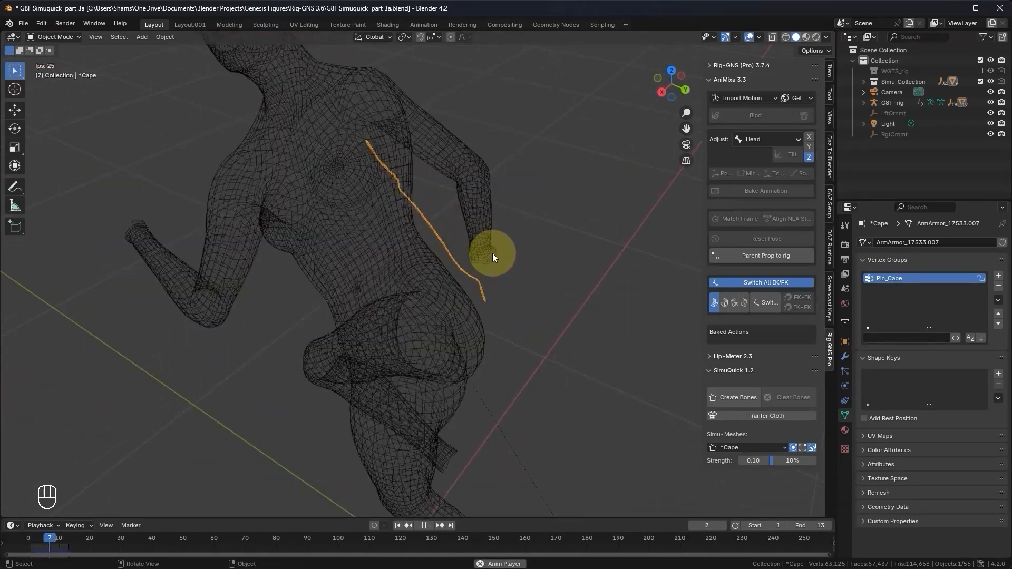
key("space")
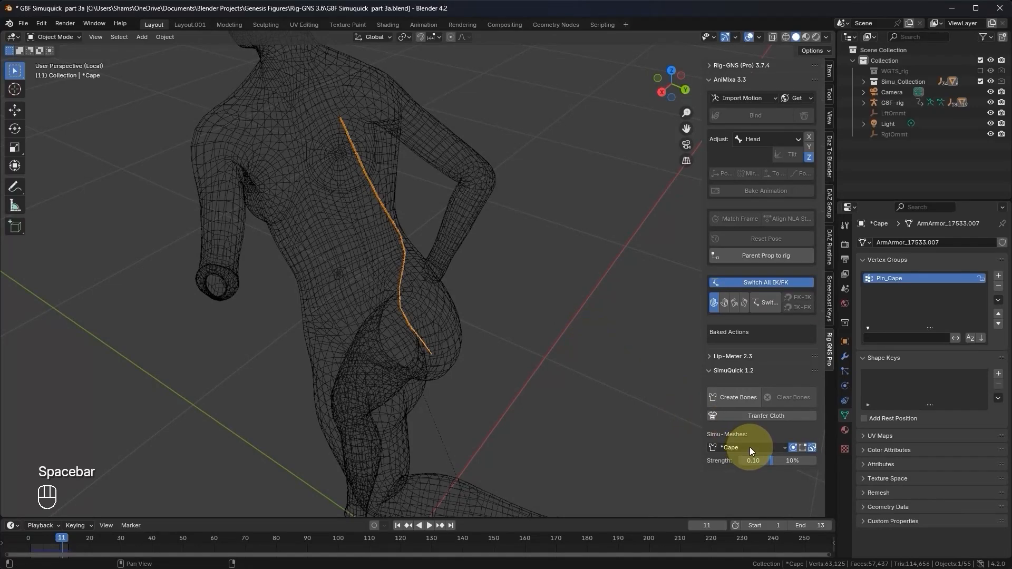
left_click(792, 447)
Play the run on the full character, select the back loin cloth tail, and display its simulation mesh with the collision figure.
middle_click_drag(339, 257, 414, 366)
key("space")
scroll(375, 184, "up", 2)
key("space")
left_click(417, 361)
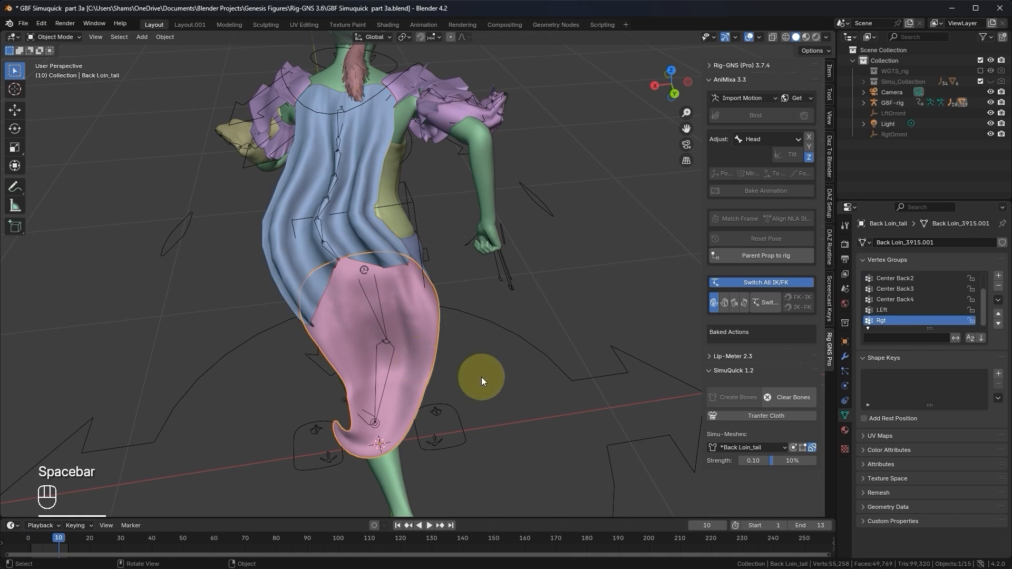
left_click(793, 447)
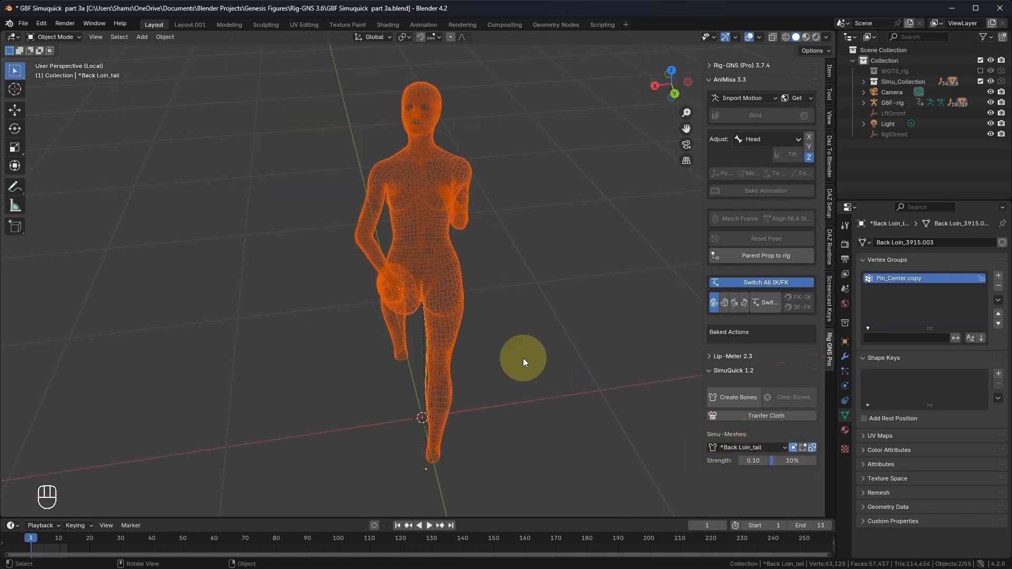
Play the run and inspect the loin cloth tail's simulation mesh at frames 3 and 8, then restore the full character view.
key("space")
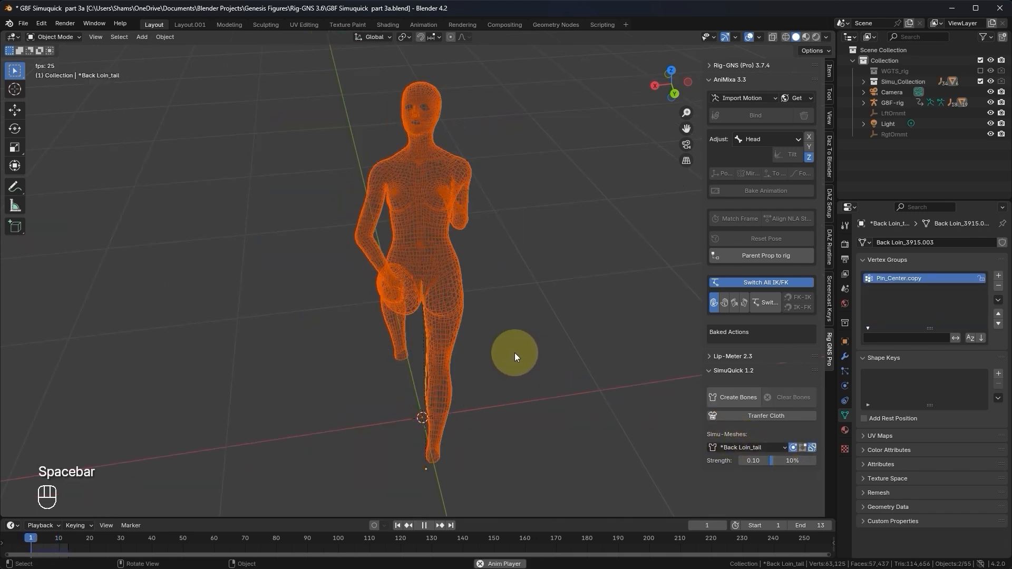
mouse_move(415, 353)
middle_mouse_down()
mouse_move(498, 340)
mouse_move(464, 367)
mouse_move(431, 360)
mouse_move(482, 368)
mouse_move(391, 368)
mouse_move(469, 365)
mouse_move(395, 355)
mouse_move(414, 362)
middle_mouse_up()
key("space")
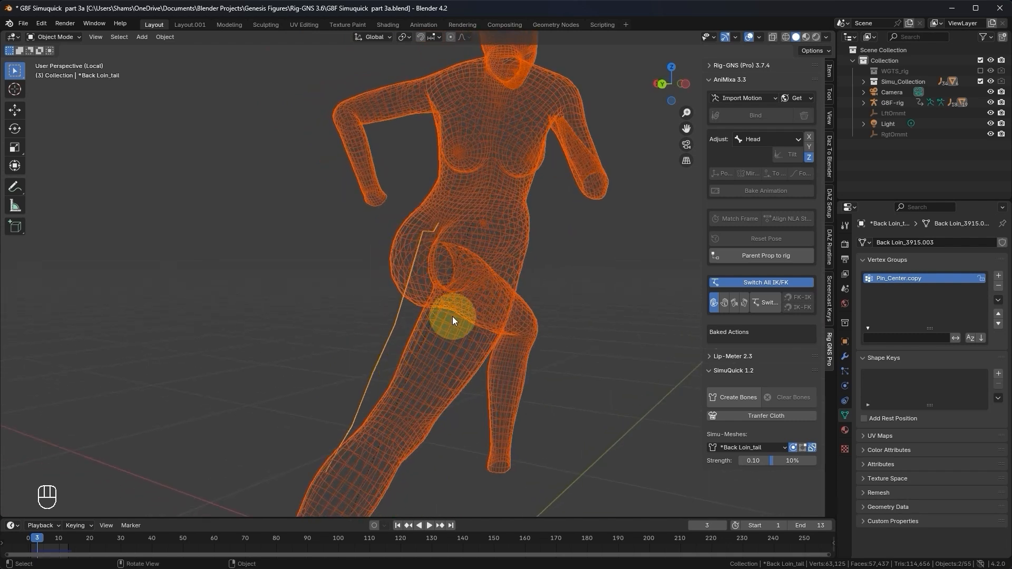
middle_click_drag(452, 317, 518, 364)
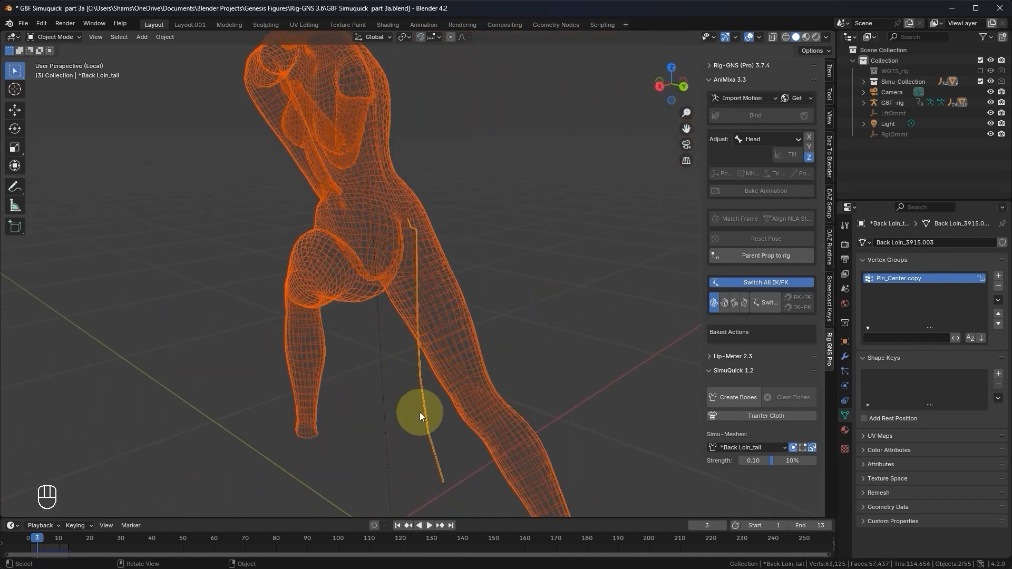
mouse_move(429, 417)
middle_mouse_down()
mouse_move(475, 402)
mouse_move(445, 419)
middle_mouse_up()
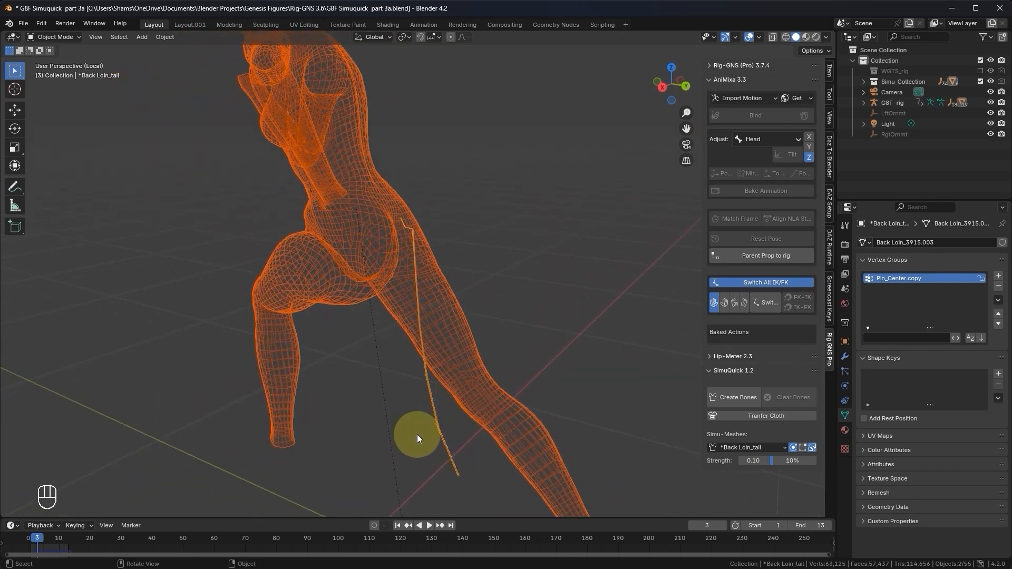
mouse_move(422, 384)
middle_mouse_down()
mouse_move(398, 385)
mouse_move(419, 386)
middle_mouse_up()
key("space")
key("space")
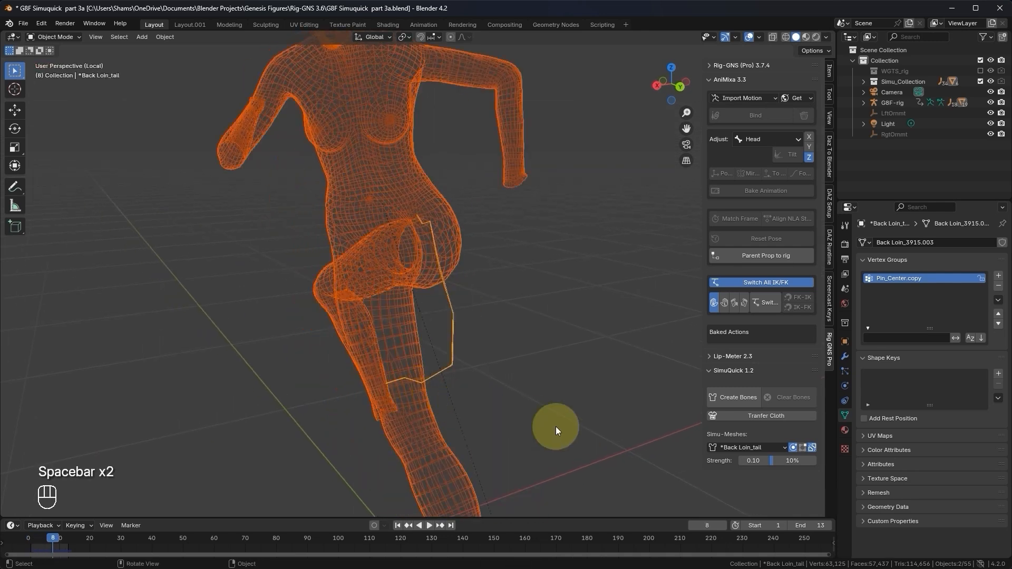
left_click(793, 448)
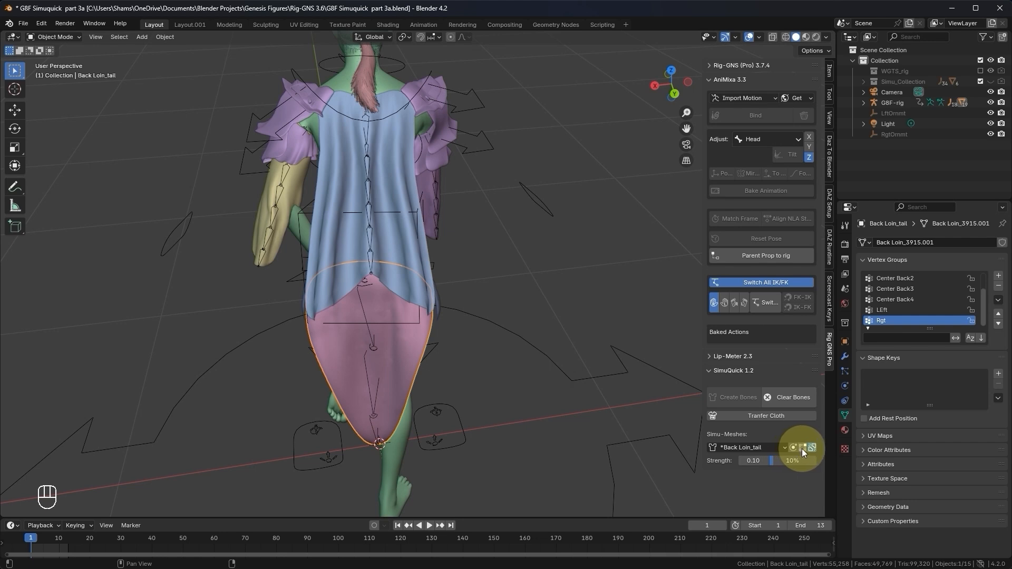
Open the loin cloth tail's simulation mesh for editing and try moving the vertices around its middle bone.
left_click(803, 447)
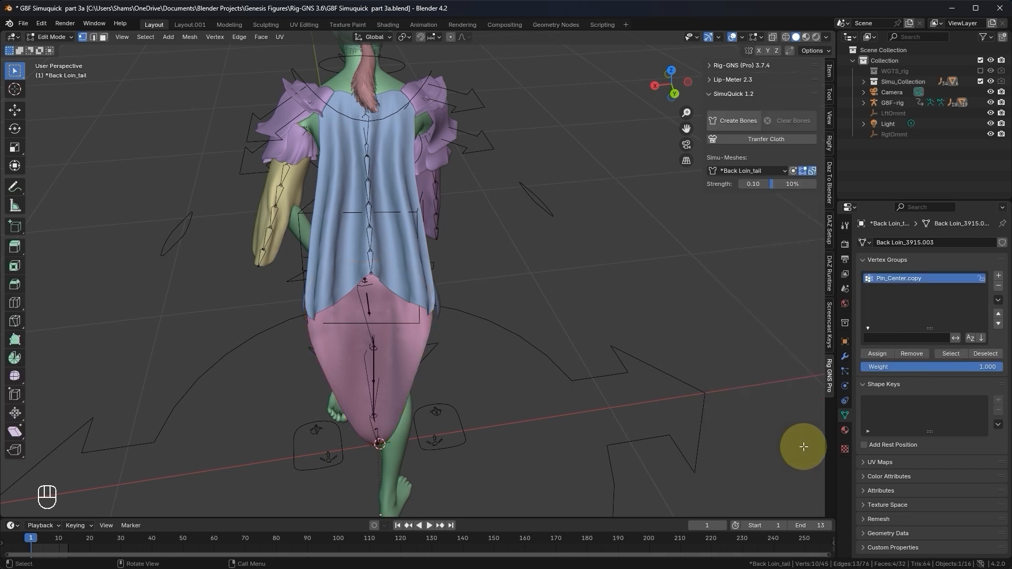
scroll(394, 388, "up", 3)
middle_click_drag(394, 387, 423, 383)
scroll(376, 385, "up", 3)
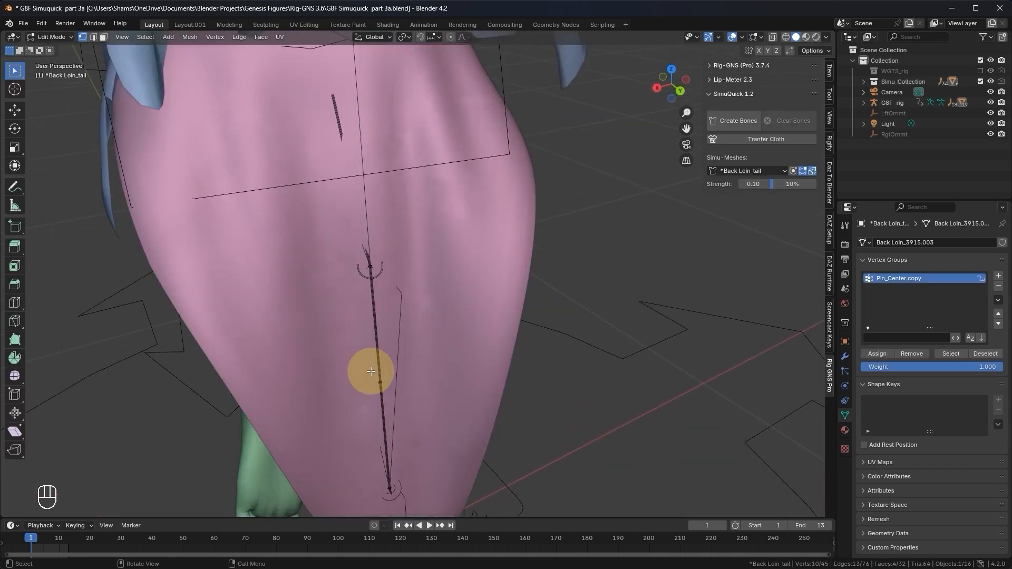
scroll(385, 359, "down", 2)
left_click_drag(353, 260, 396, 314)
scroll(396, 313, "down", 1)
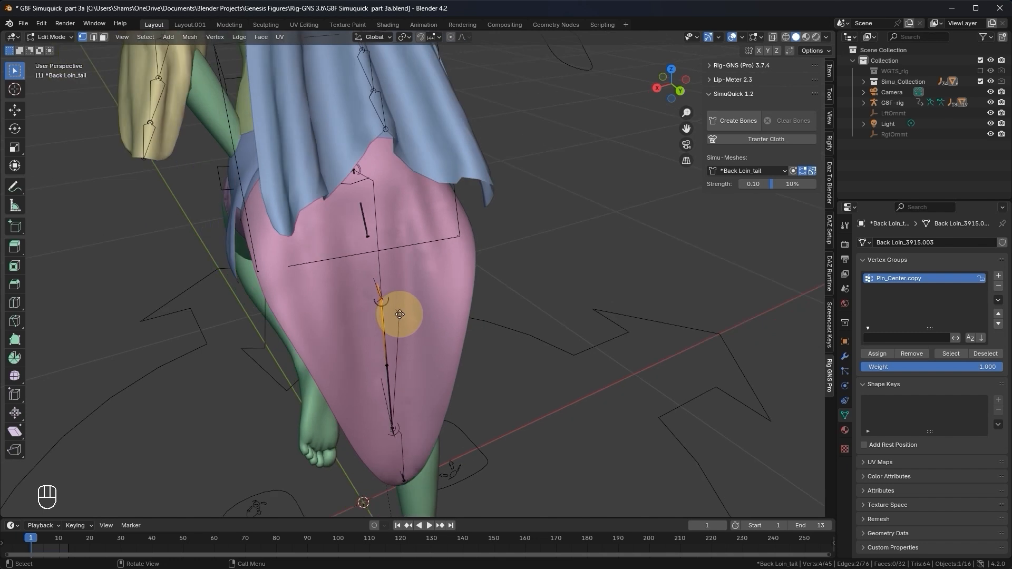
key("g")
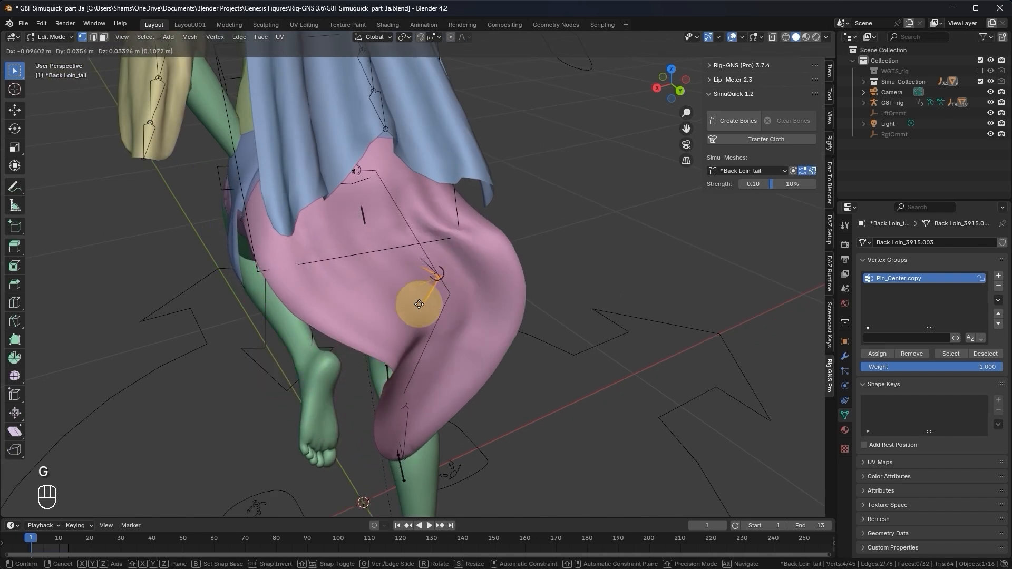
left_click(382, 304)
Try moving the lower vertices of the loin cloth tail's simulation mesh, and leave mesh editing.
left_click(406, 467)
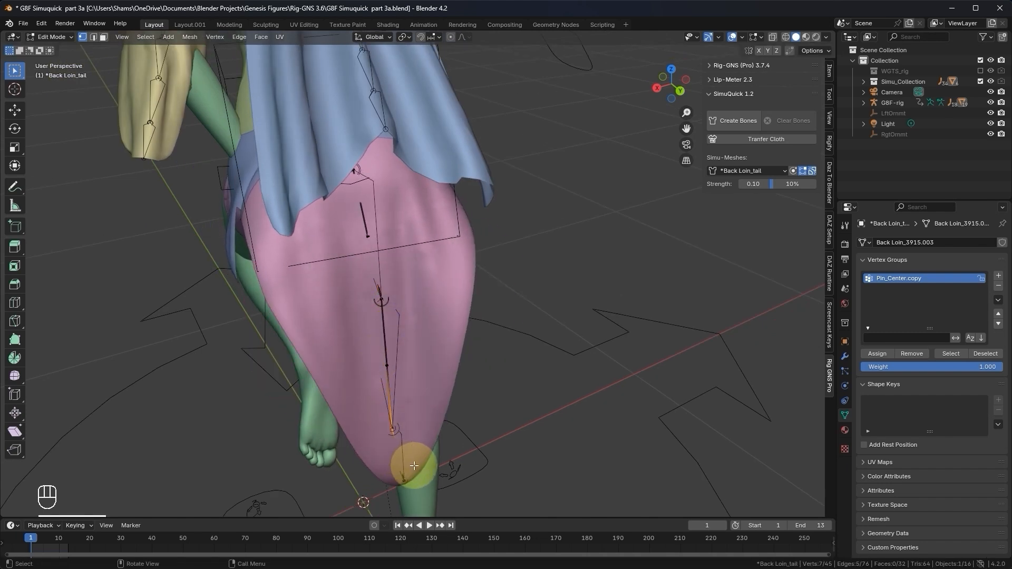
key("g")
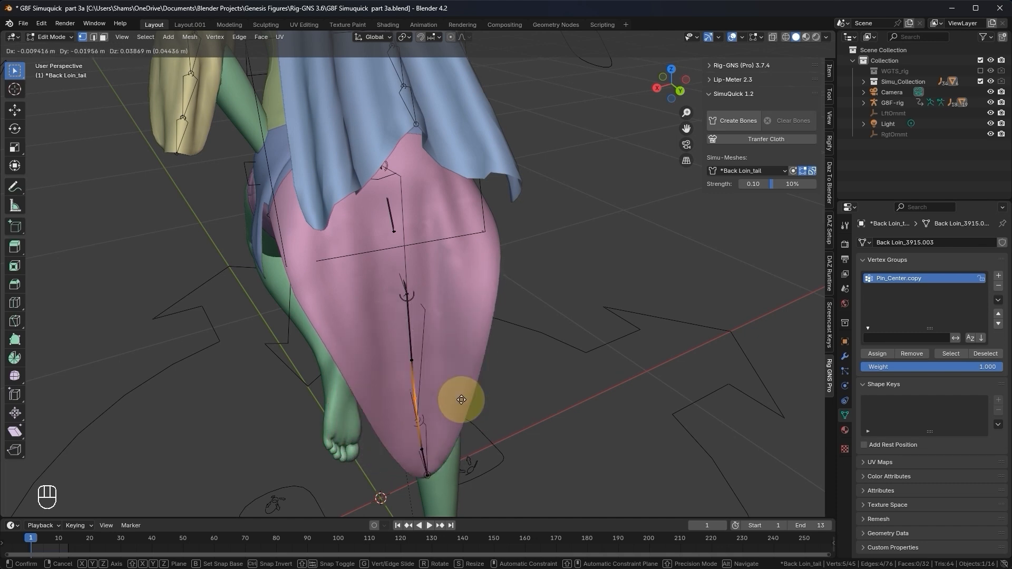
left_click(423, 406)
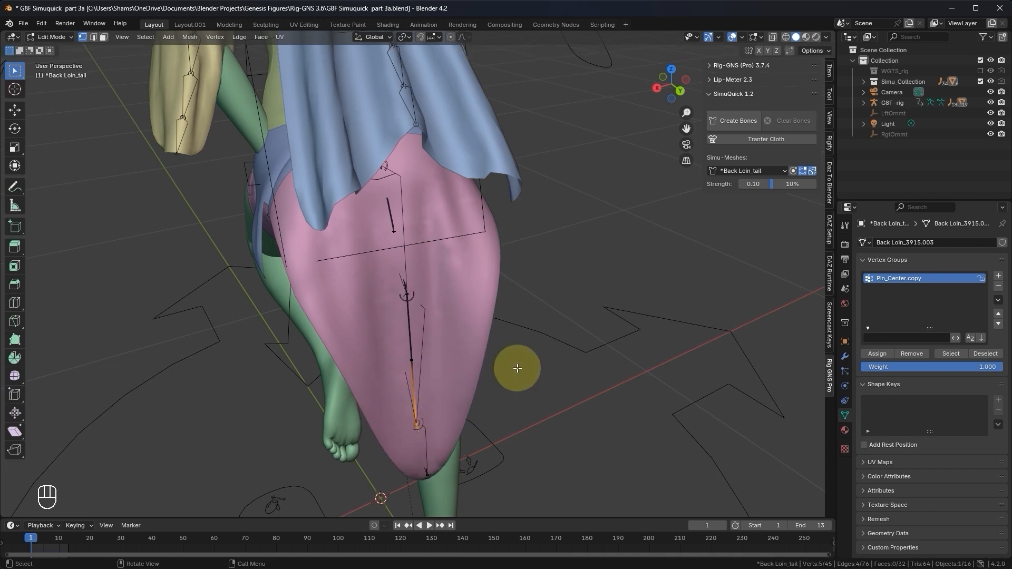
left_click(802, 171)
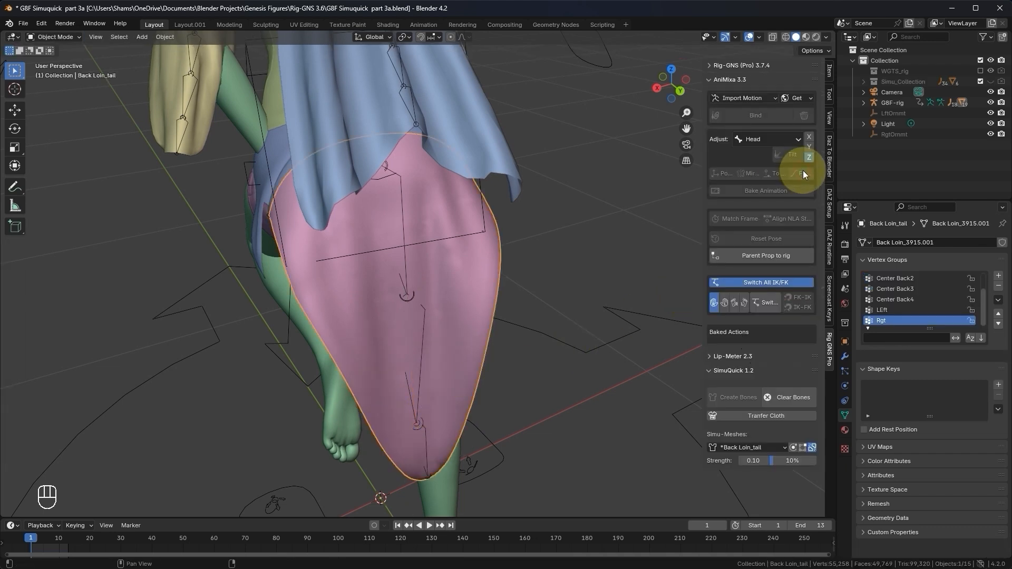
left_click(412, 294)
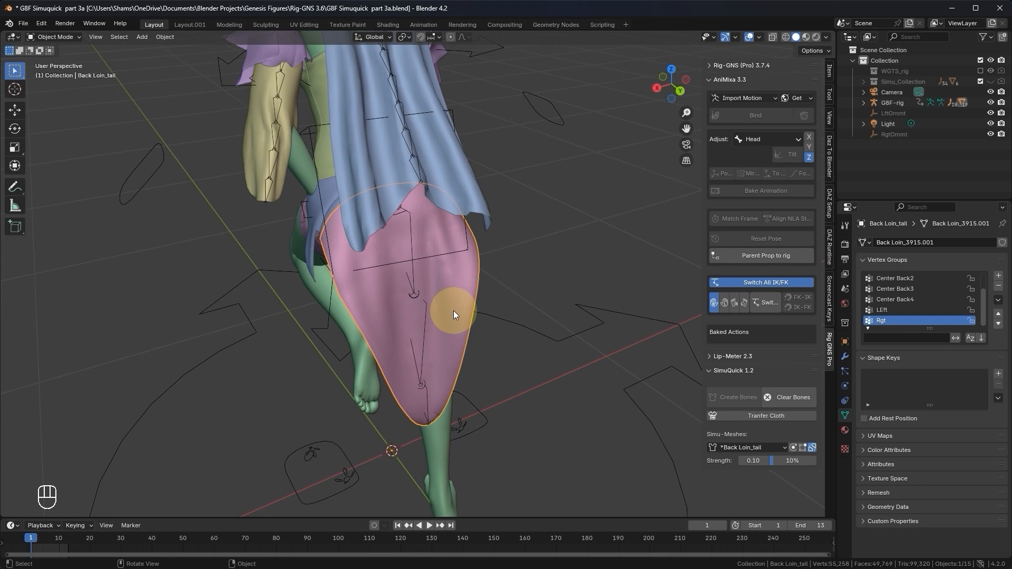
Turn off collision for the loin cloth tail and play the run from the side, checking it against the raised leg at frame 12.
left_click(812, 448)
middle_click_drag(455, 295, 482, 288)
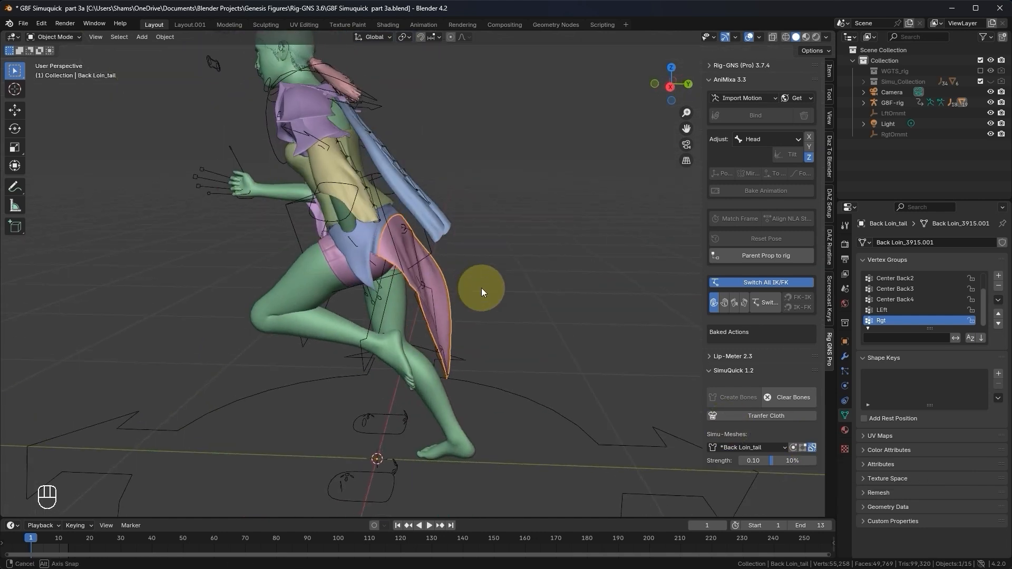
key("space")
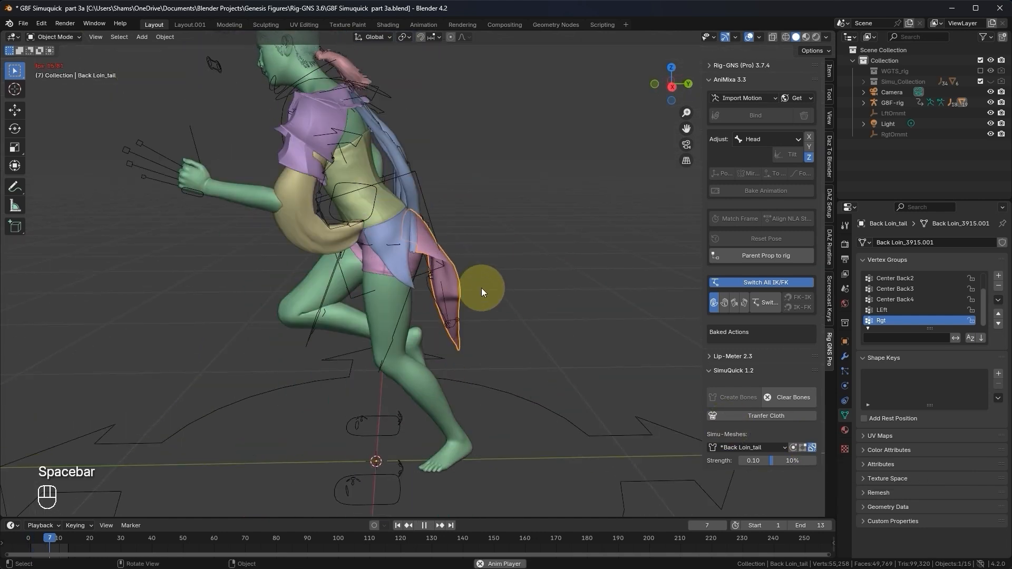
middle_click_drag(450, 320, 445, 342)
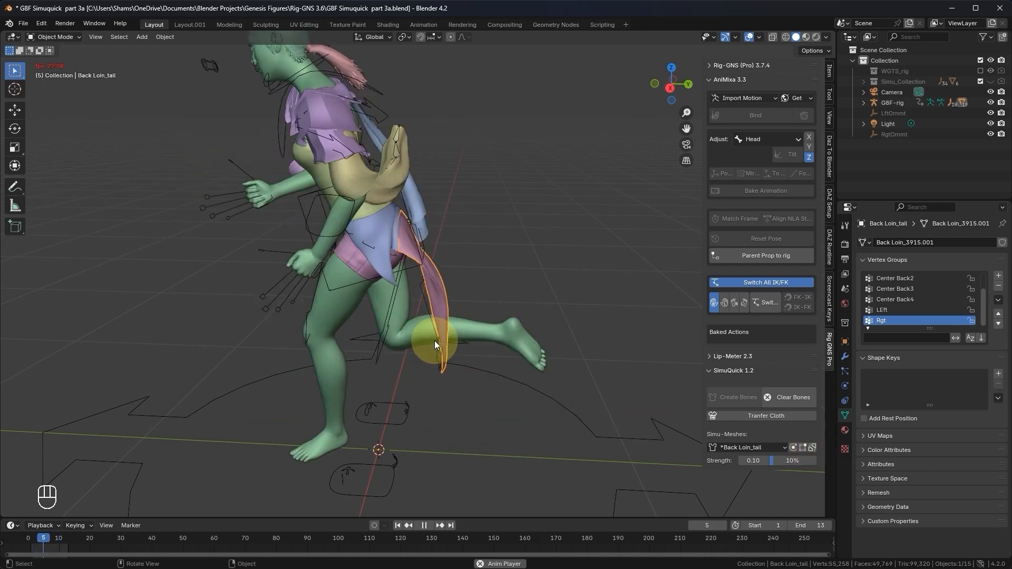
key("space")
key("space")
key("space")
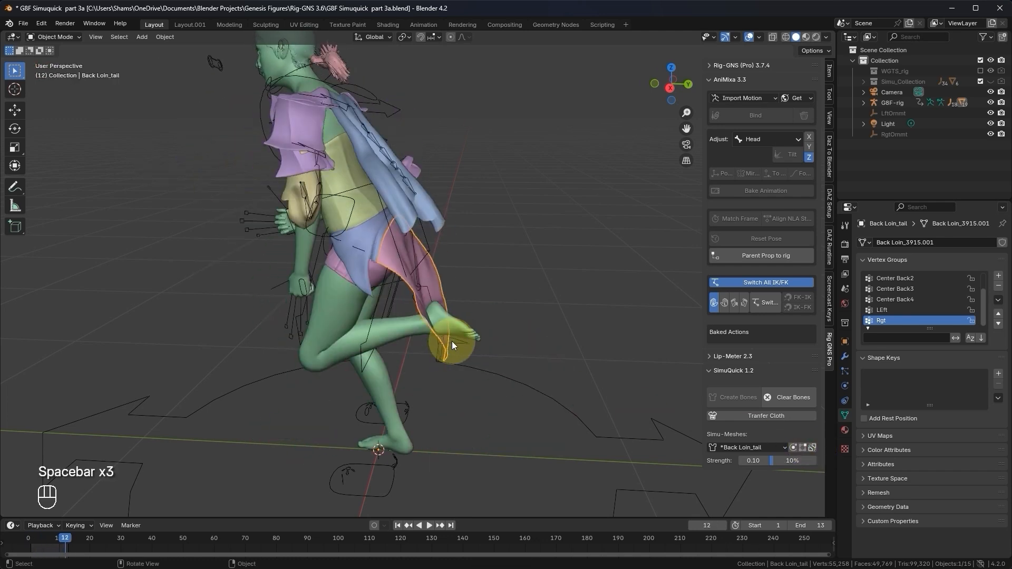
middle_click_drag(451, 341, 472, 316)
key("space")
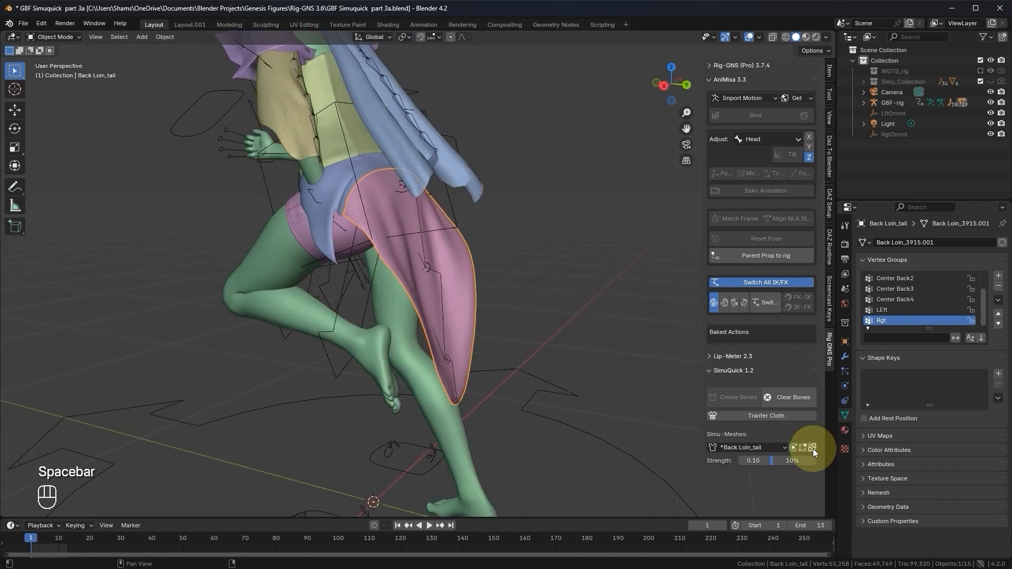
Turn the loin cloth tail's collision back on and replay the run, stopping at frame 12 to compare the tail with the raised leg.
key("space")
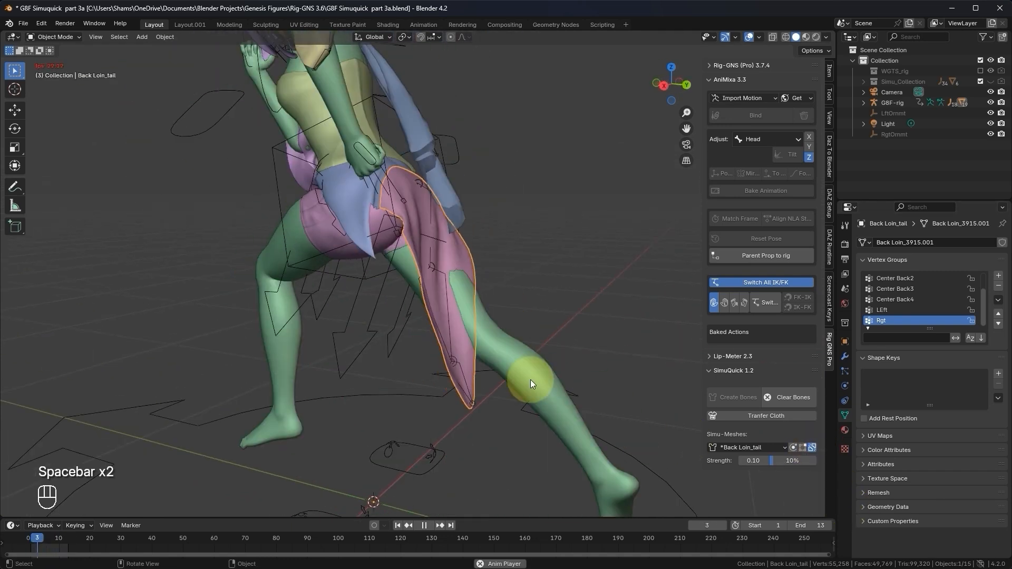
middle_click_drag(530, 380, 561, 382)
key("space")
key("space")
key("space")
key("space")
key("space")
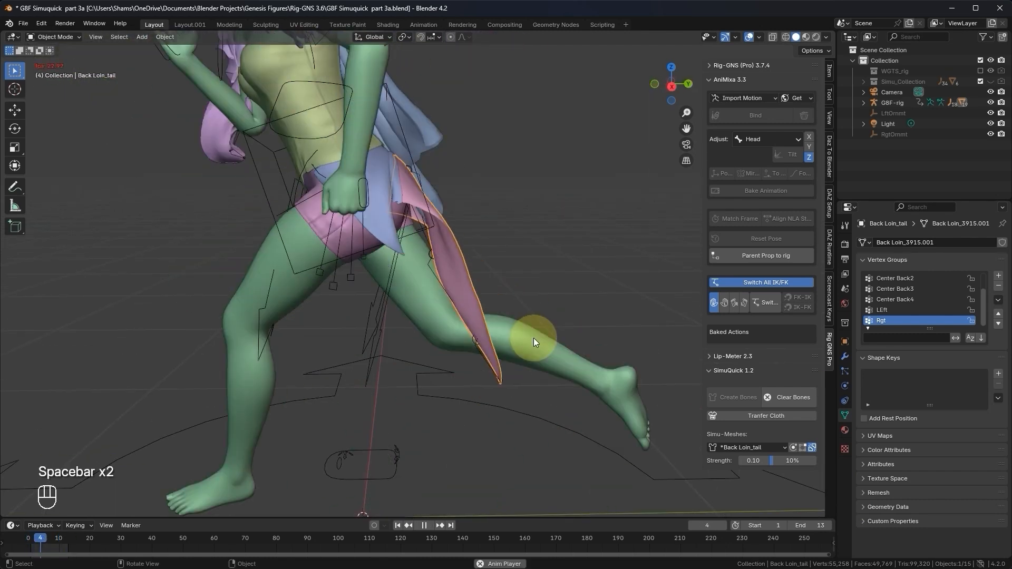
scroll(533, 338, "down", 5)
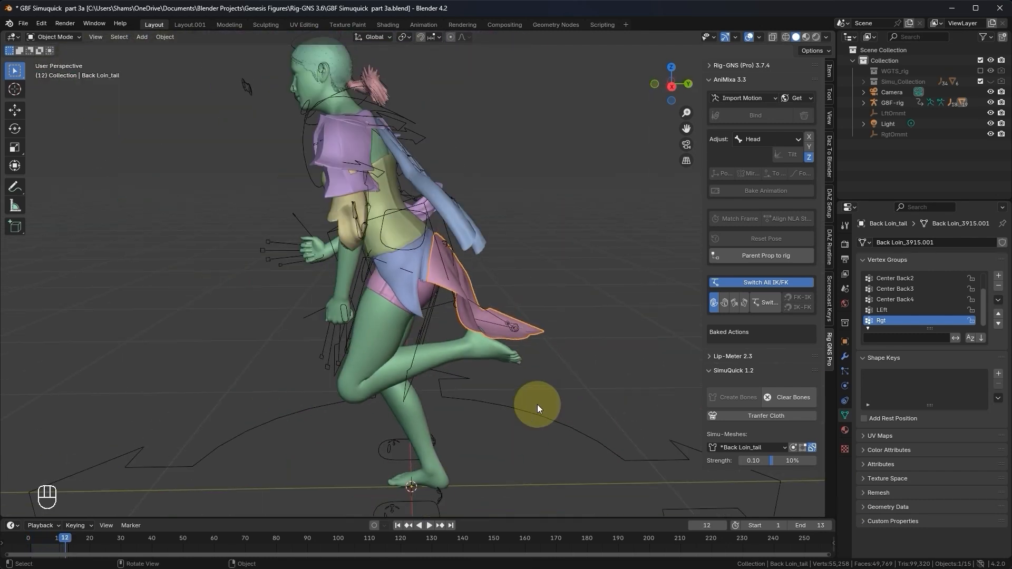
Select the ponytail, turn on collision for its simulation mesh, and play the run to check how the hair moves.
scroll(393, 112, "up", 6)
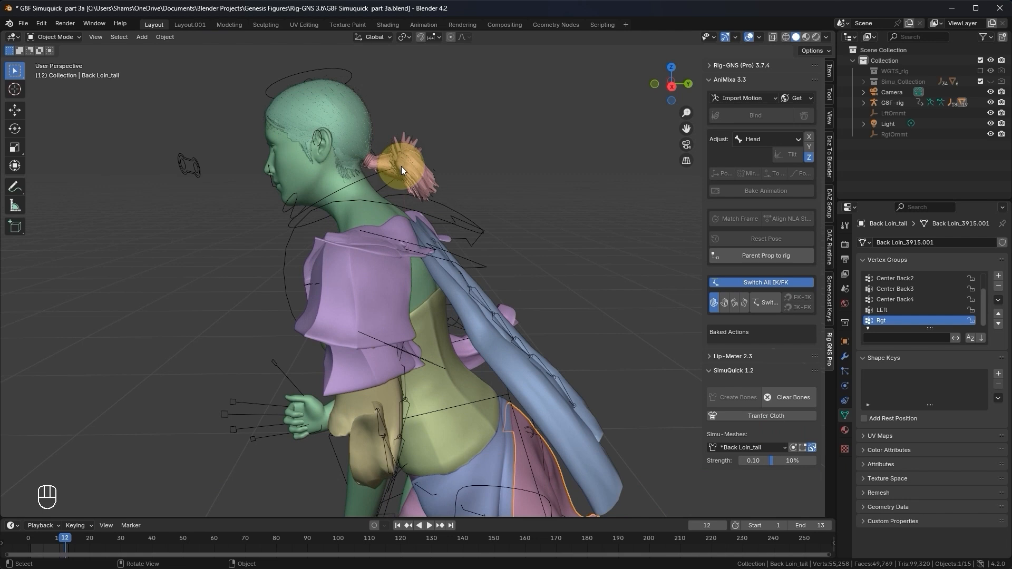
left_click(407, 166)
scroll(408, 167, "up", 3)
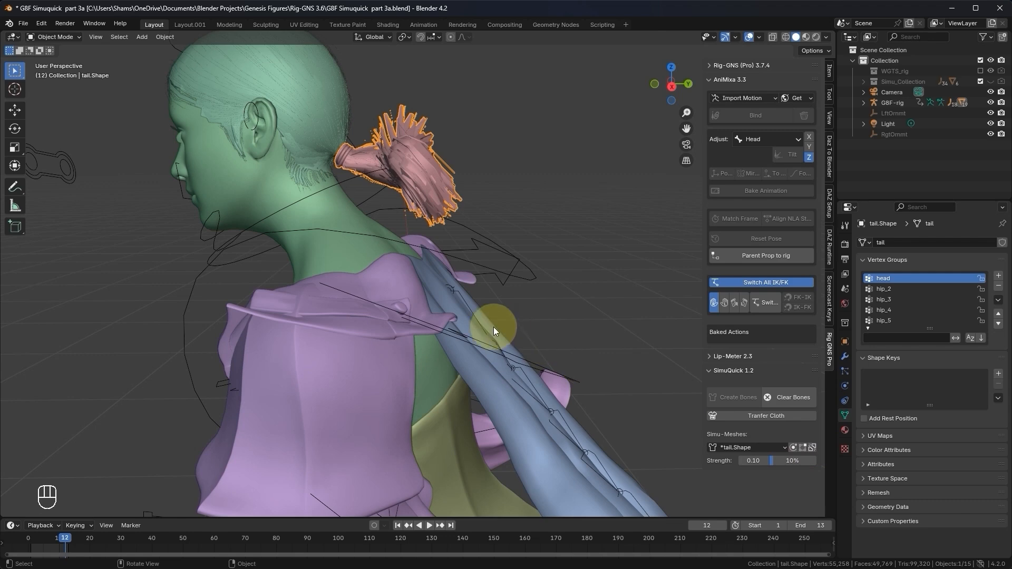
key("space")
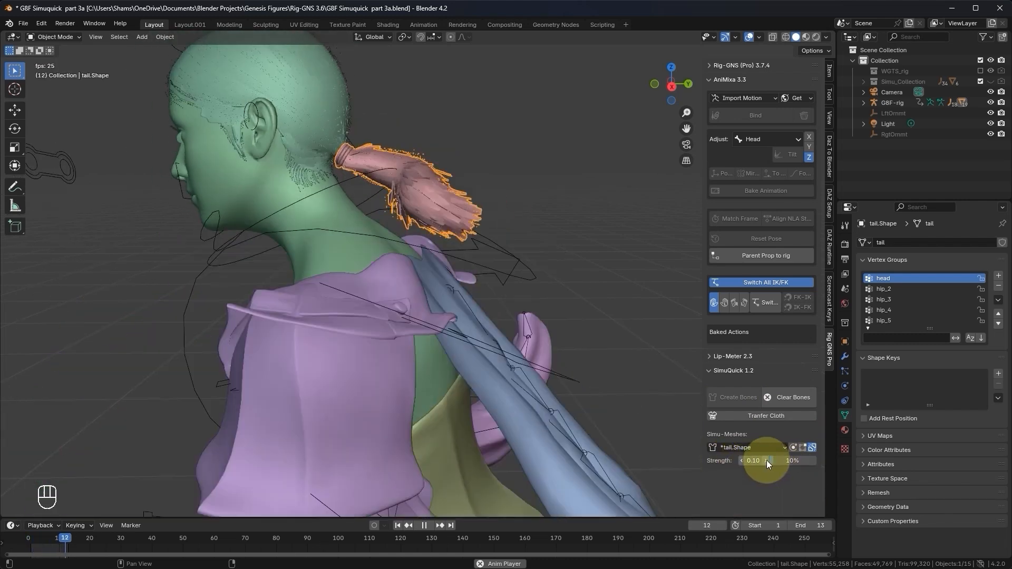
key("space")
Return to frame 1 and clear the baked G8F-Fast Run action from the rig.
middle_click_drag(495, 271, 466, 436)
left_click(449, 418)
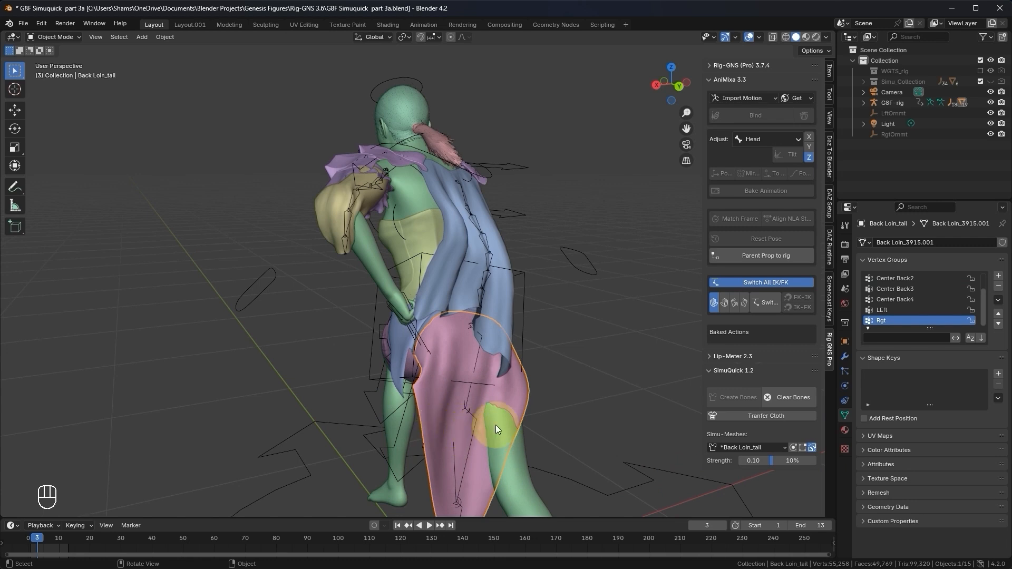
left_click(398, 526)
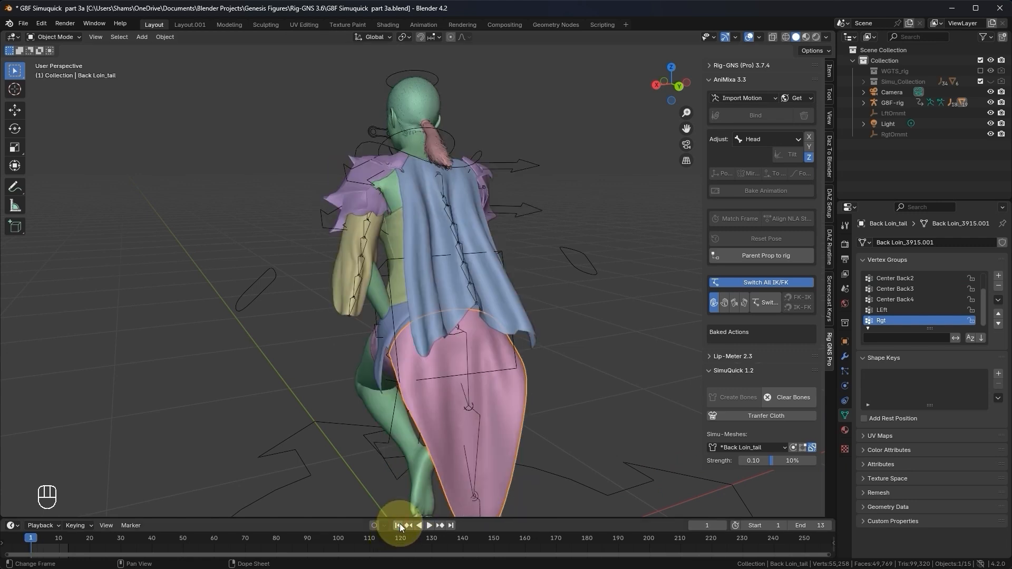
left_click(559, 245)
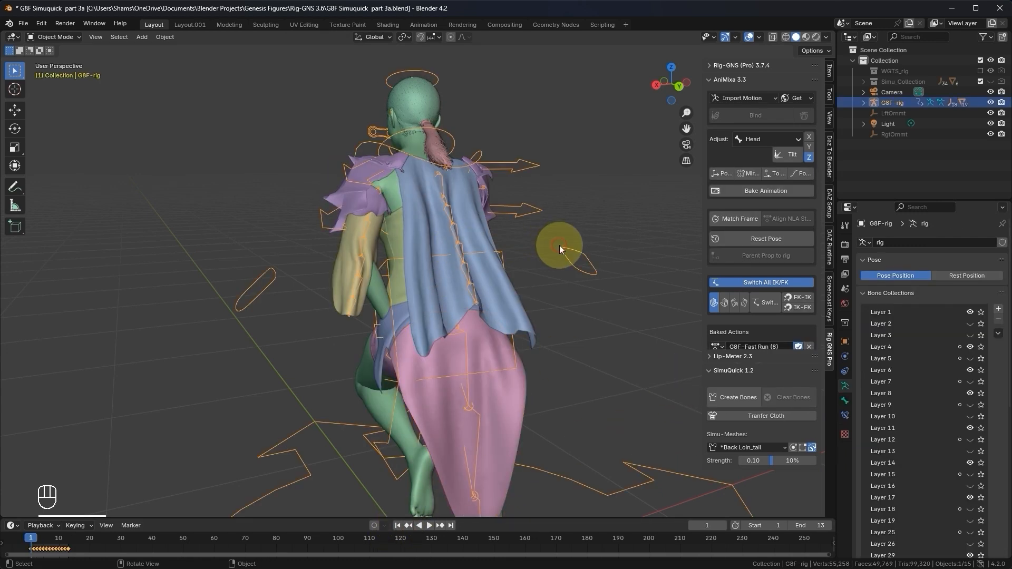
left_click(808, 346)
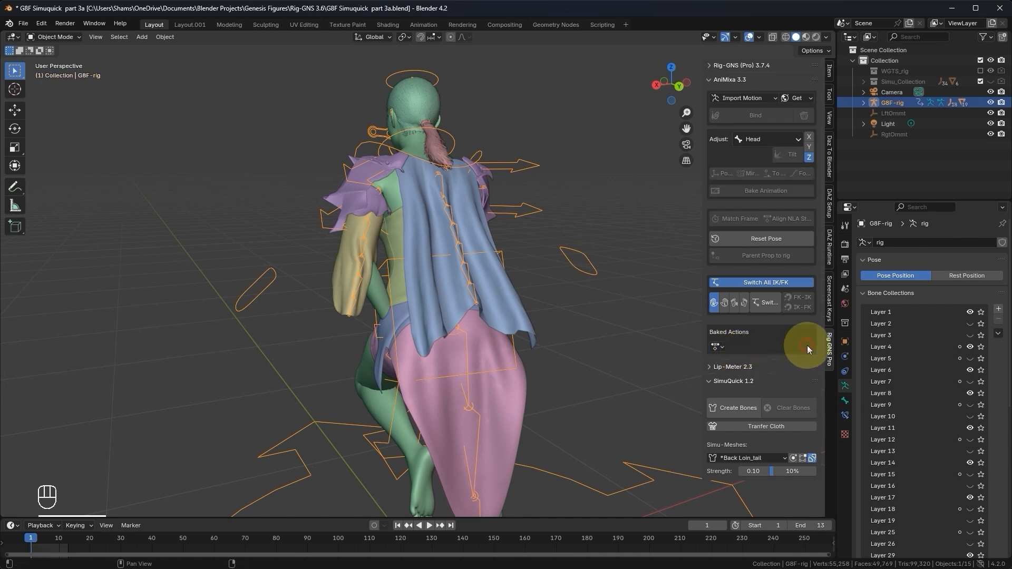
Reset the rig's pose and clear the simulation bones from the loin cloth tail.
left_click(754, 238)
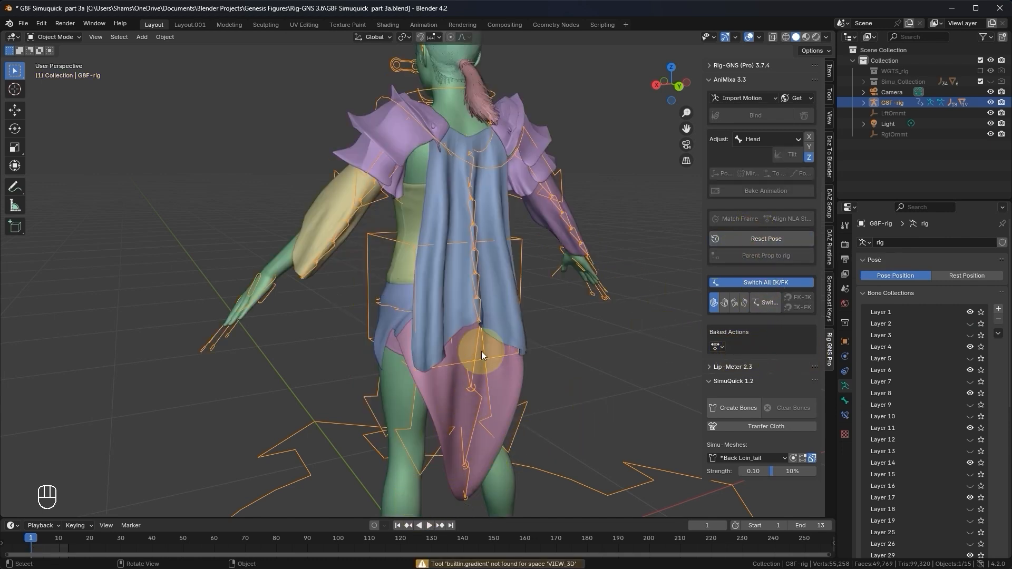
key("ctrl+KP_1")
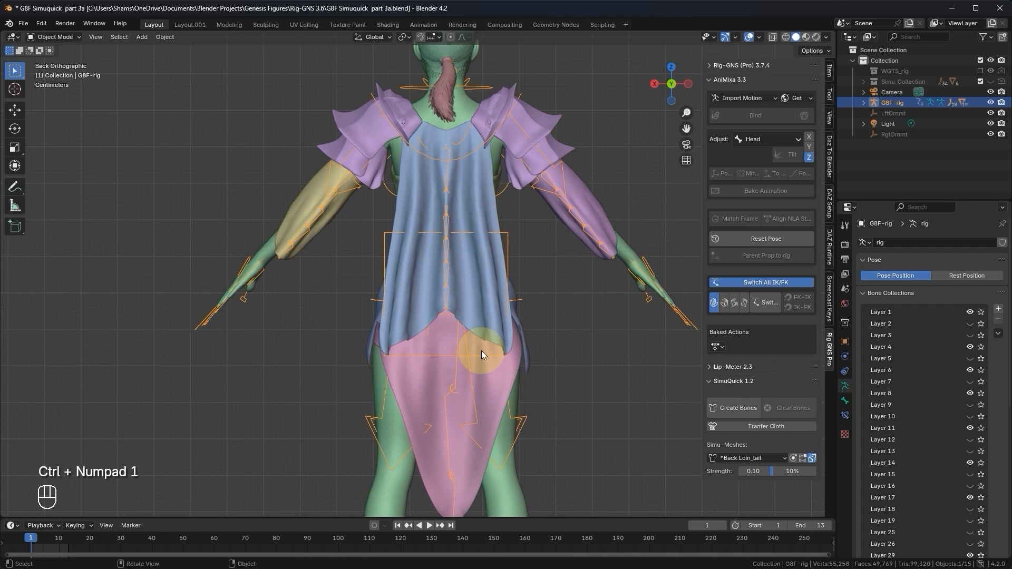
left_click(496, 381)
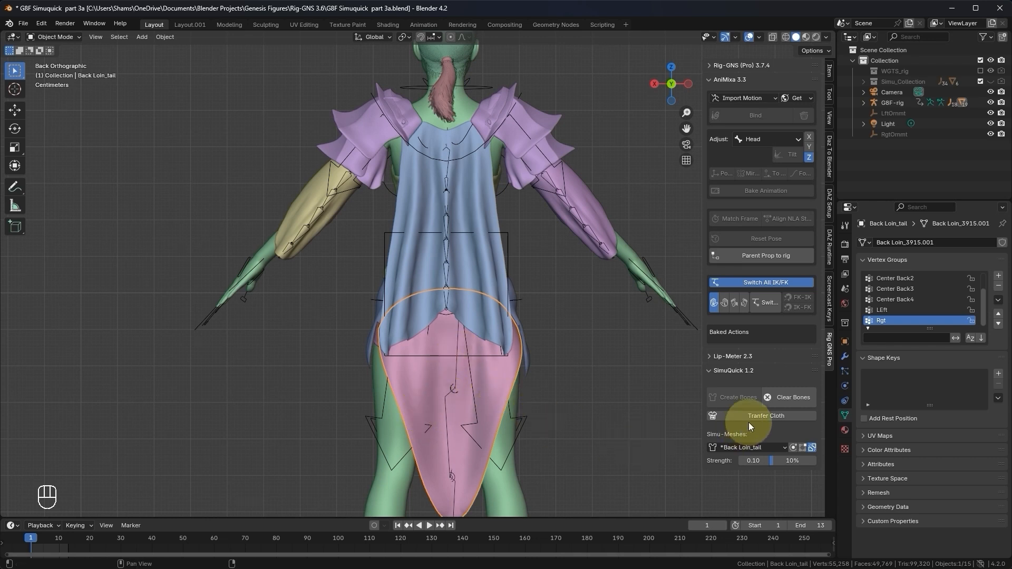
left_click(787, 396)
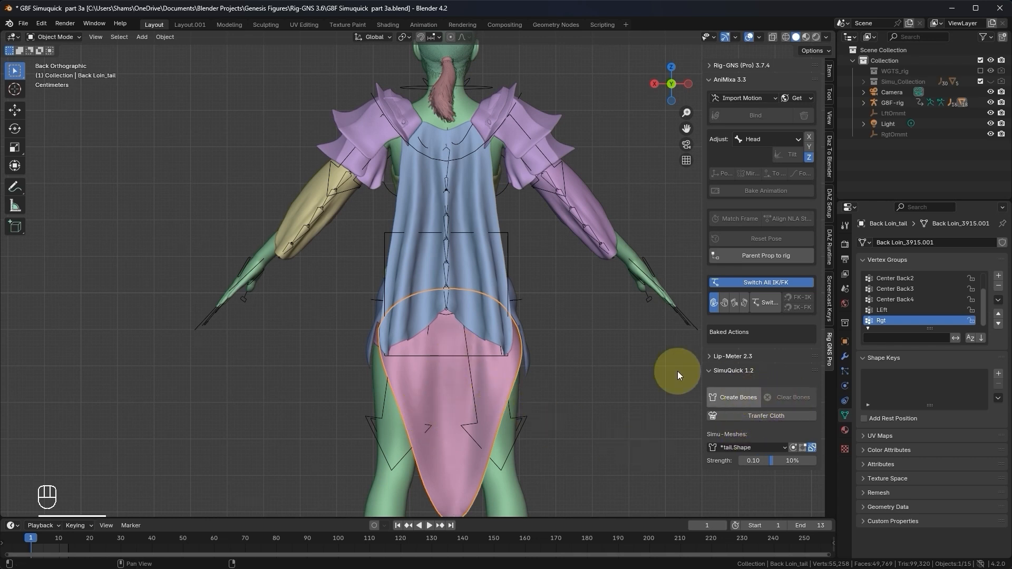
Isolate the loin cloth tail in Edit Mode, select the shortest vertex path from its upper edge to its tip, and restore the full view.
scroll(460, 350, "down", 3)
scroll(461, 372, "up", 3)
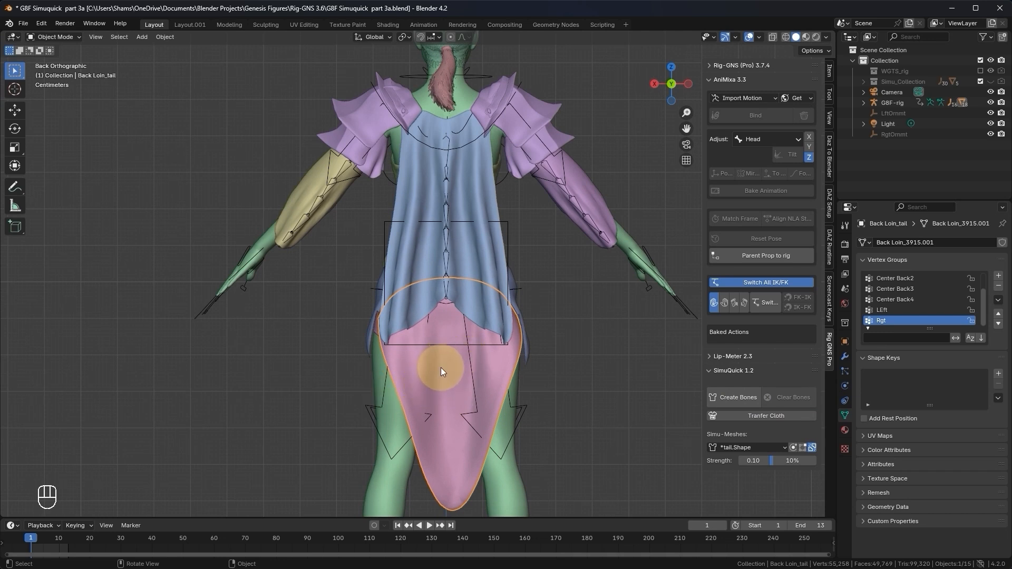
key("Tab")
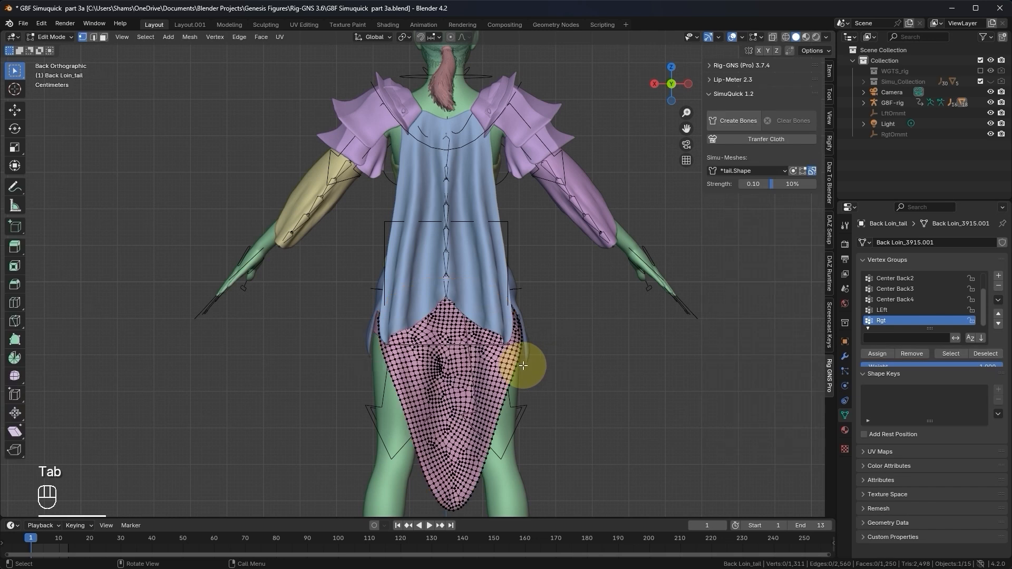
key("KP_Divide")
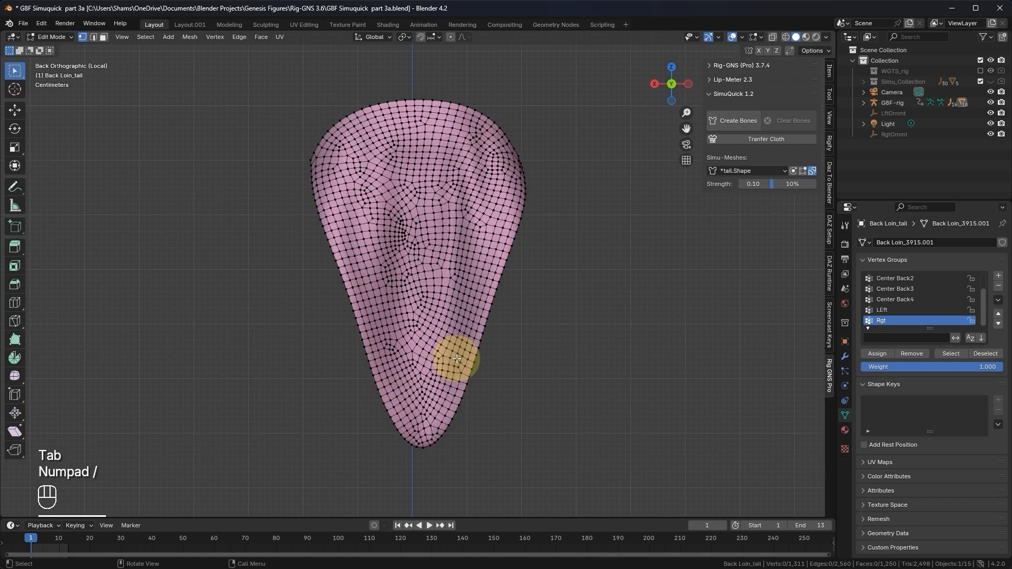
left_click(413, 98)
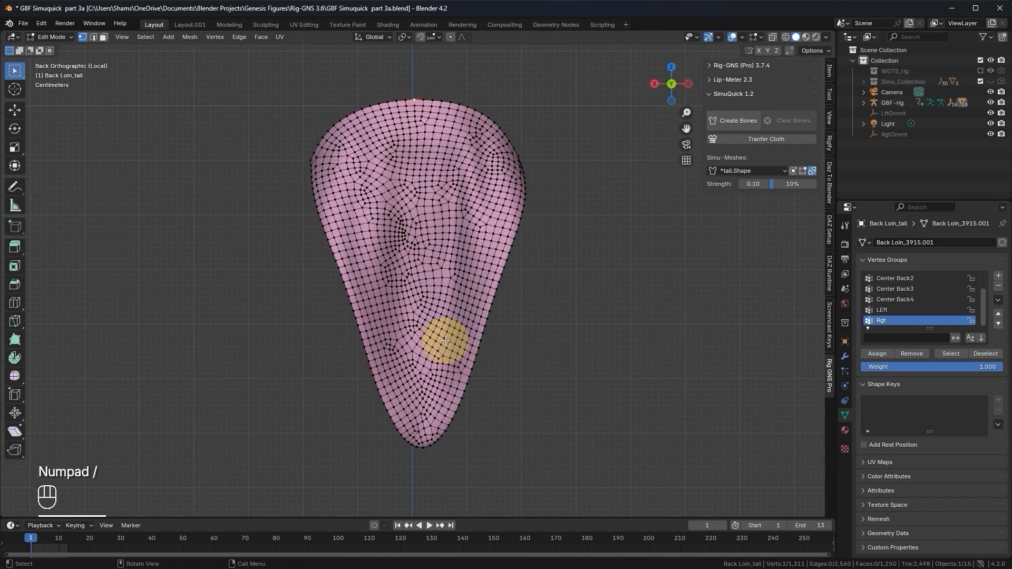
left_click(424, 452, "ctrl")
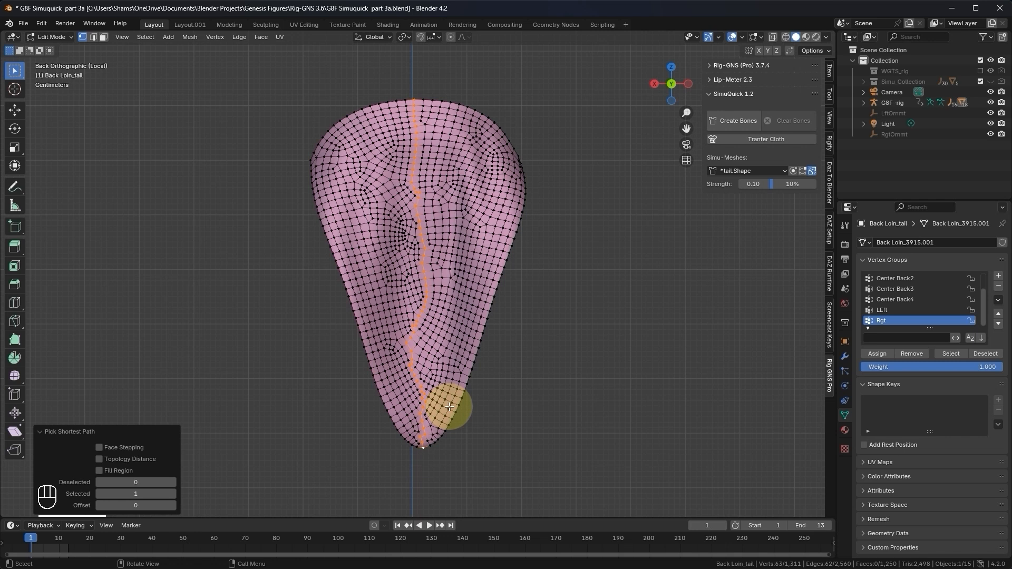
key("KP_Divide")
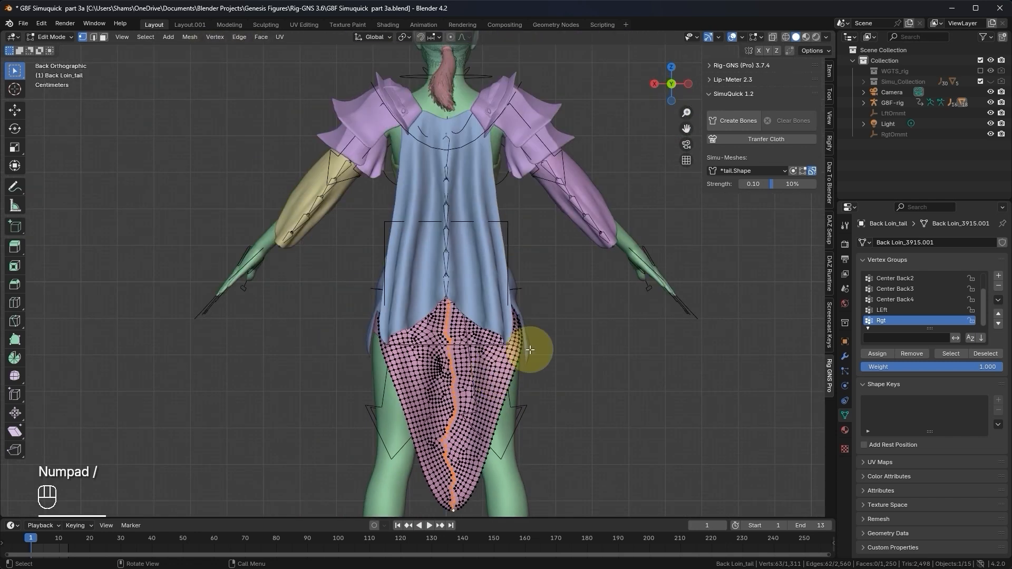
Create simulation bones along the selected path with Collision Mesh enabled and hip as the parent bone.
left_click(739, 122)
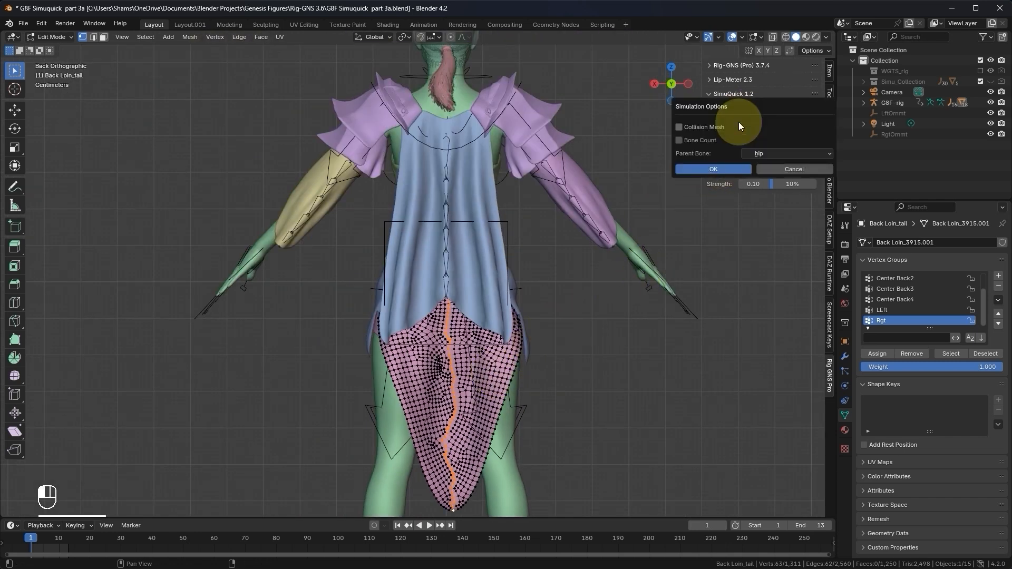
left_click(679, 127)
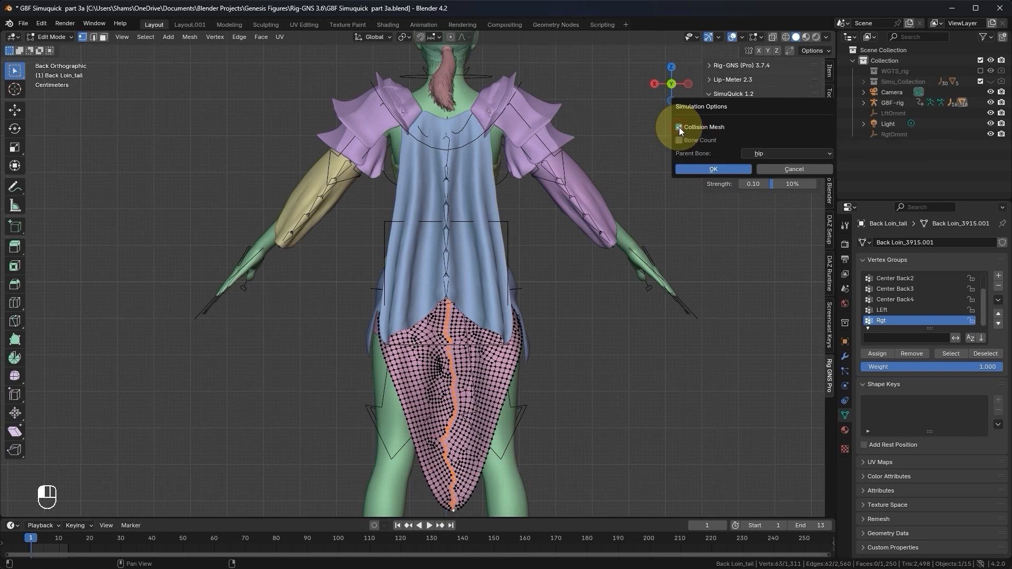
left_click(713, 169)
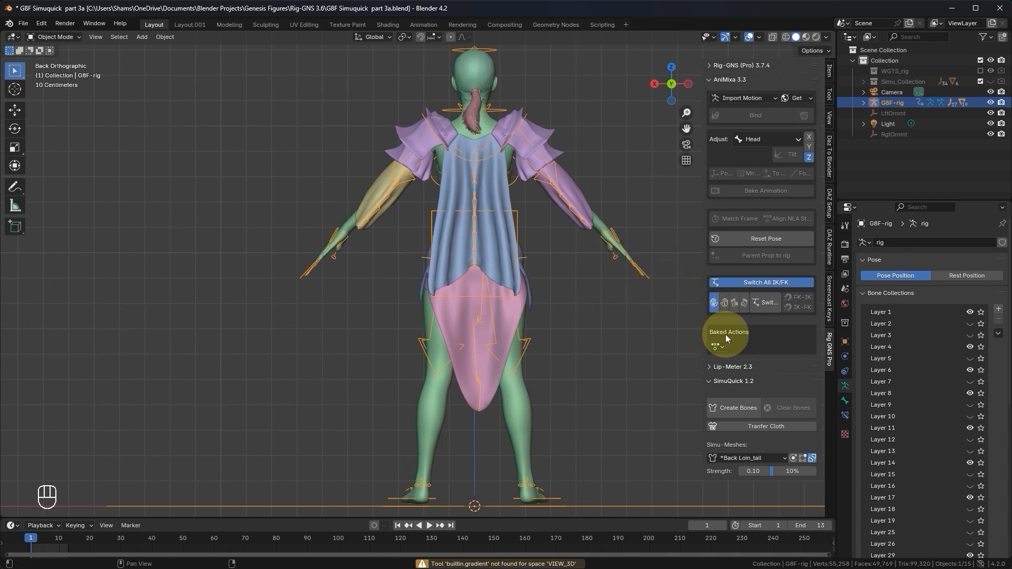
Assign the baked G8F-Fast Run (8) action to the rig and play the run from behind.
left_click(718, 348)
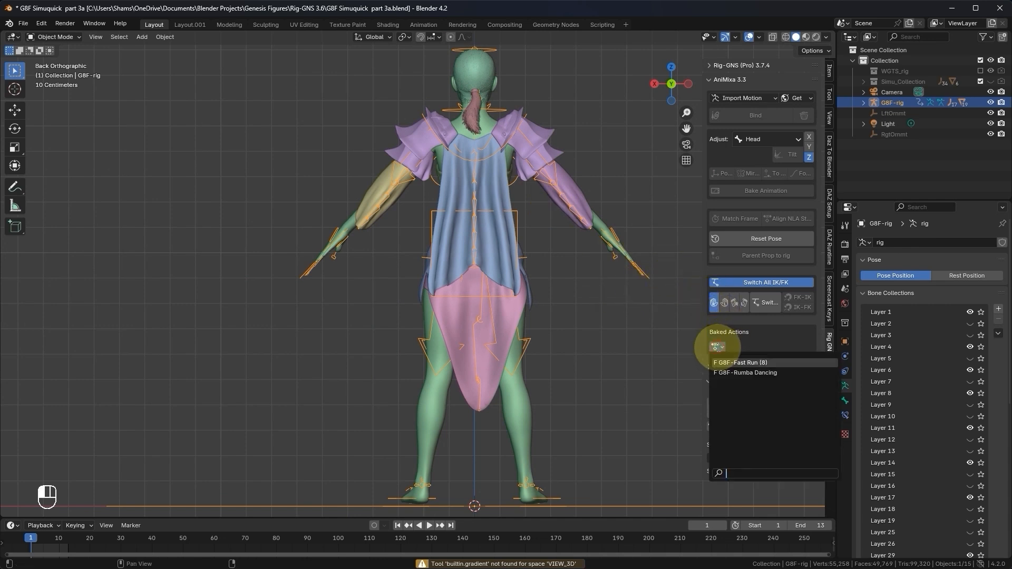
left_click(749, 364)
middle_click_drag(564, 336, 506, 339)
key("space")
key("space")
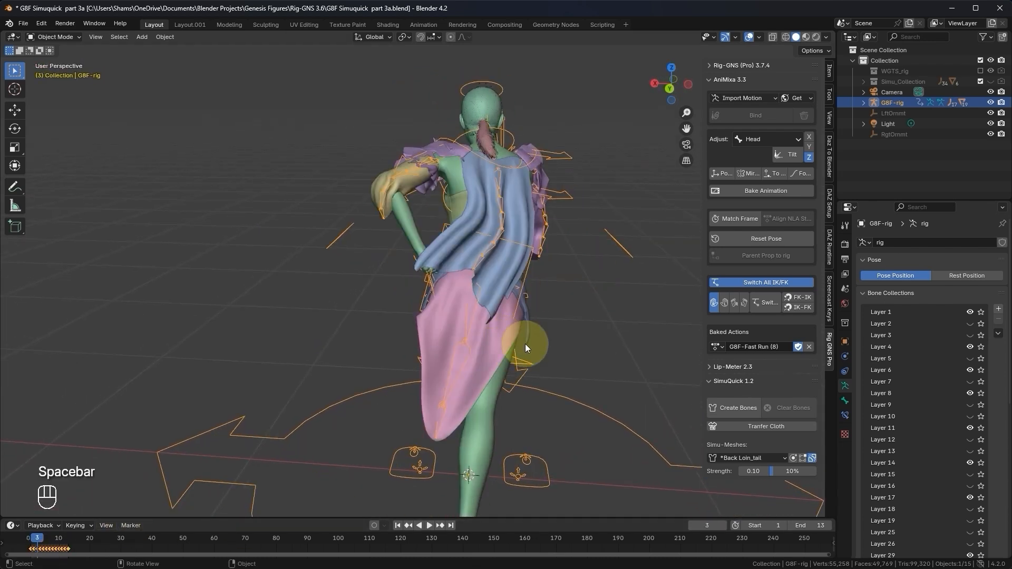
Step through the run frame by frame and examine the loin cloth tail against the legs from several angles.
key("Left")
key("Left")
key("Left")
key("Right")
key("Right")
key("Right")
key("Right")
key("Right")
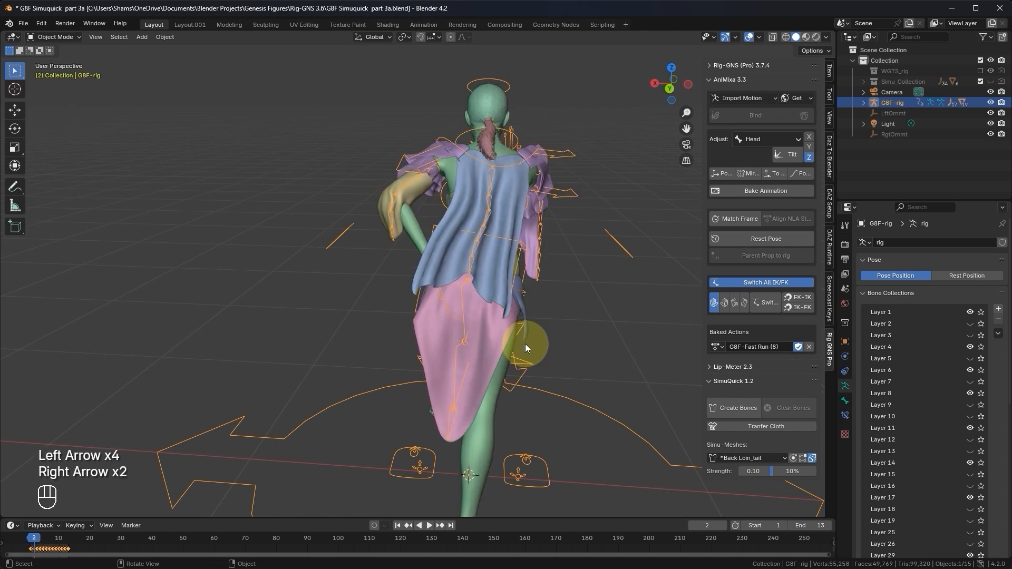
middle_click_drag(460, 356, 357, 357)
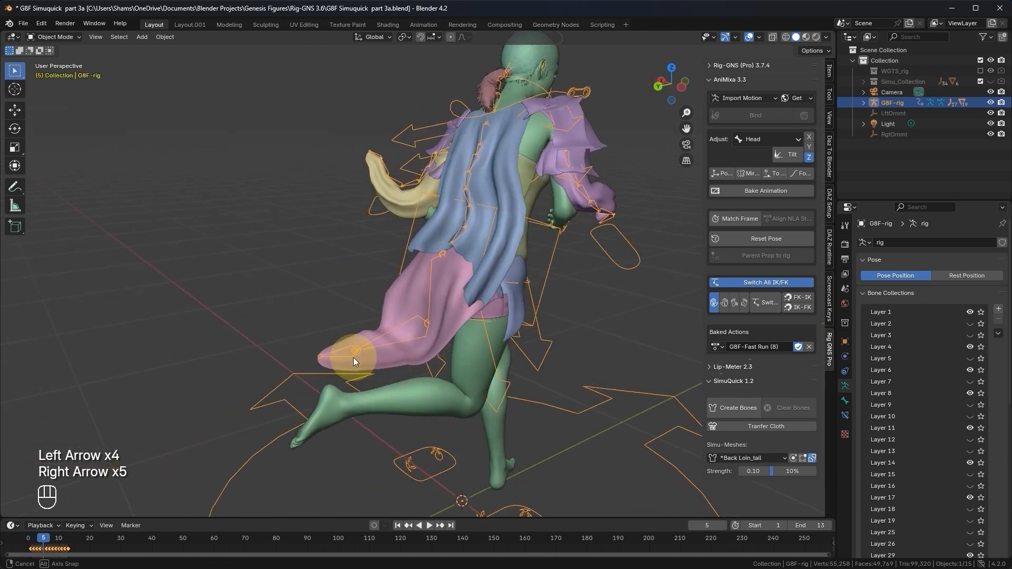
key("Right")
key("Right")
key("Right")
key("Right")
key("Right")
key("Right")
key("Right")
key("Right")
key("Right")
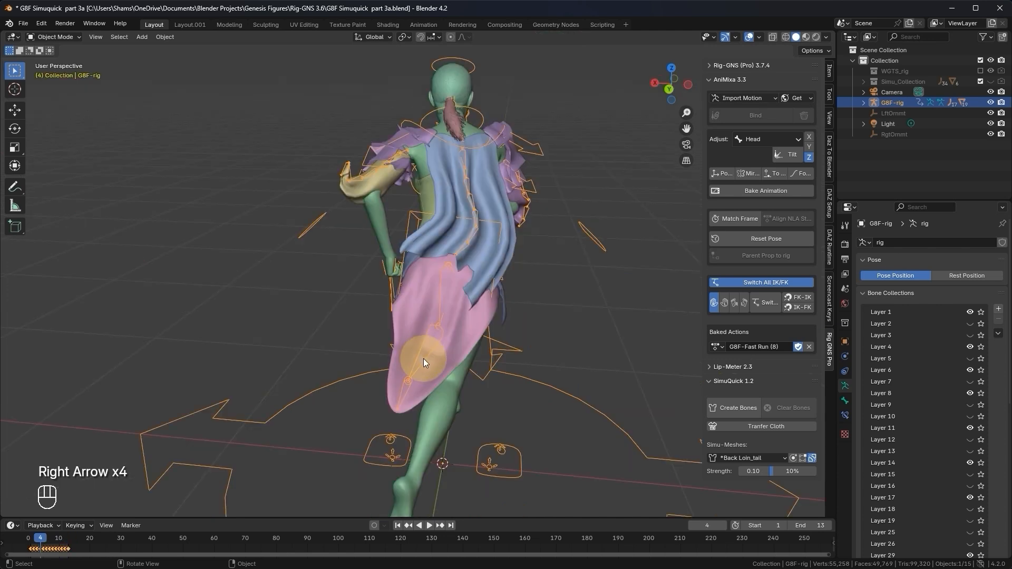
middle_click_drag(423, 359, 474, 364)
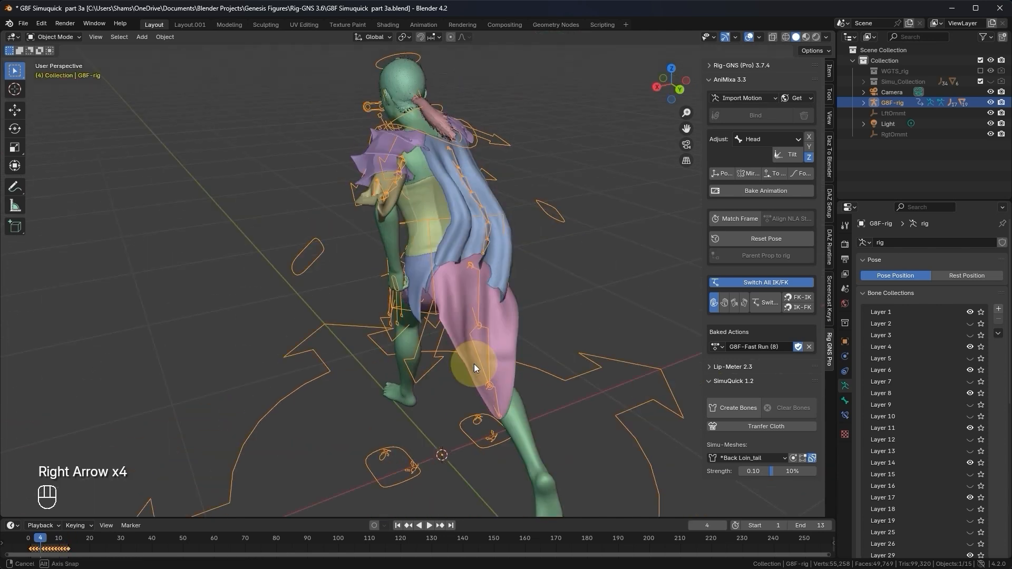
Isolate the loin cloth tail's simulation mesh with its collision body and select only the tail's simulation mesh.
left_click(510, 336)
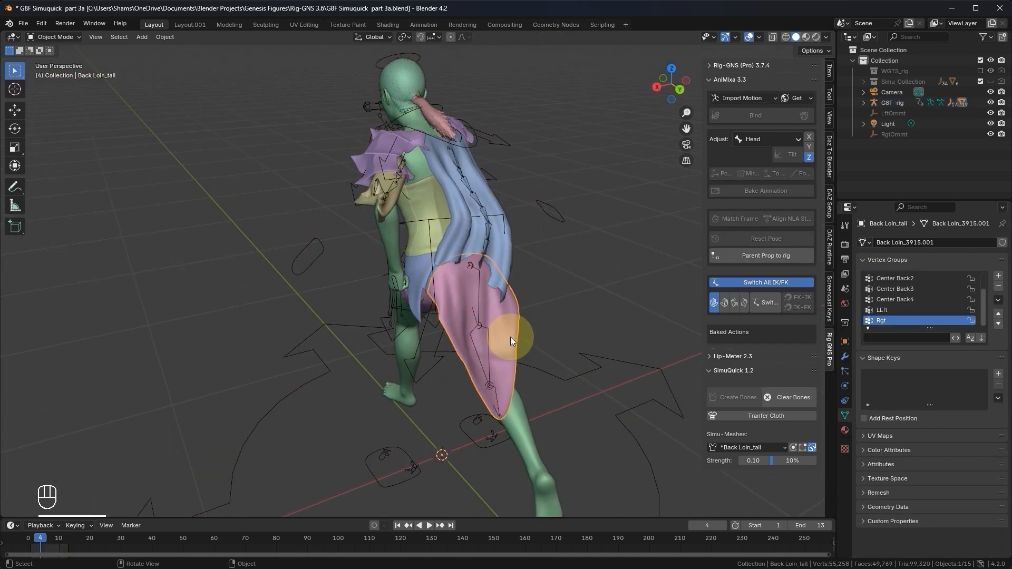
left_click(792, 448)
scroll(514, 419, "up", 4)
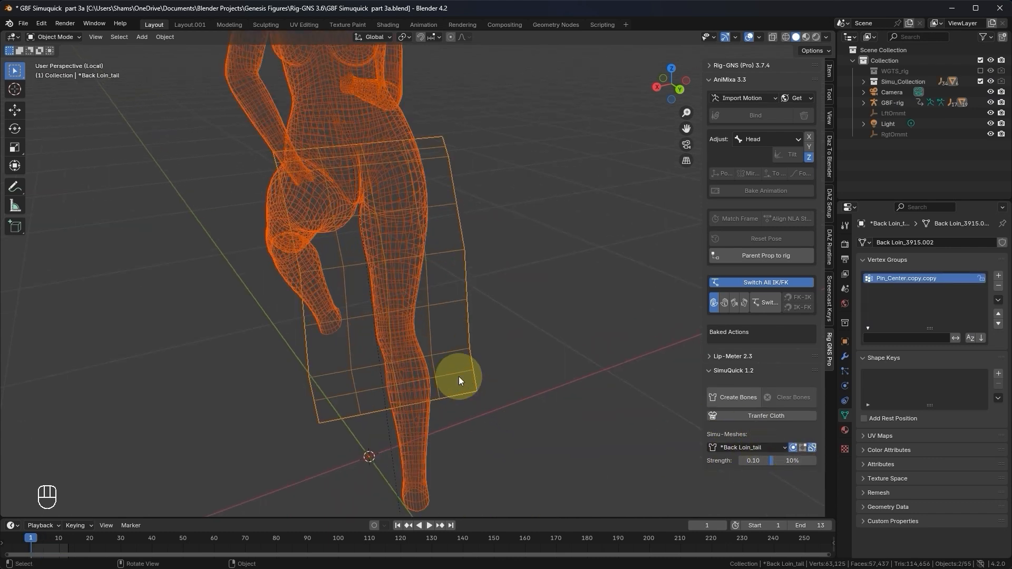
left_click(464, 366)
Play the run to examine how the simulation mesh collides with the legs, then return to frame 1 and the full character view.
key("space")
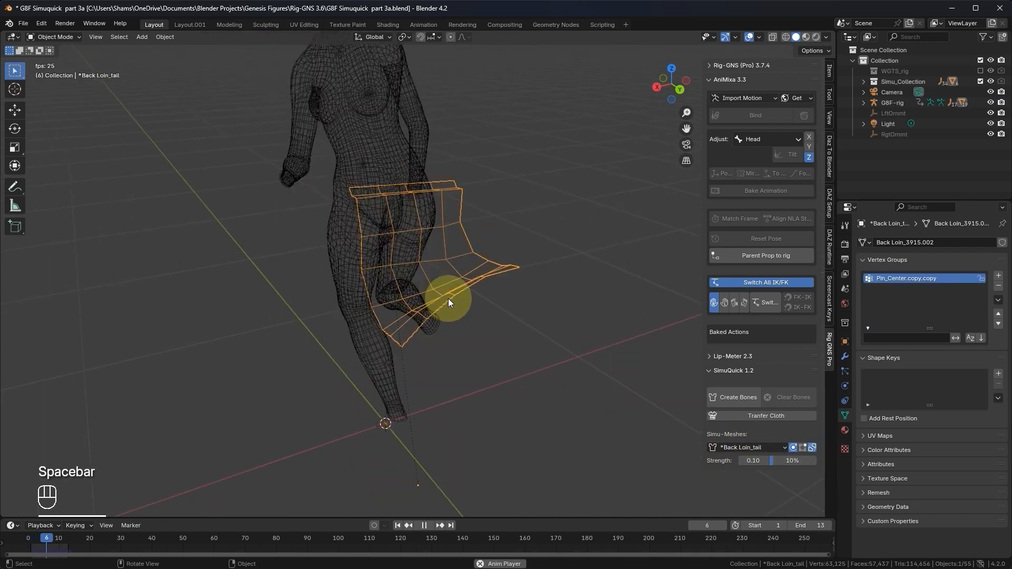
mouse_move(448, 298)
middle_mouse_down()
mouse_move(354, 307)
mouse_move(369, 318)
mouse_move(524, 323)
mouse_move(436, 343)
mouse_move(448, 317)
middle_mouse_up()
key("space")
key("space")
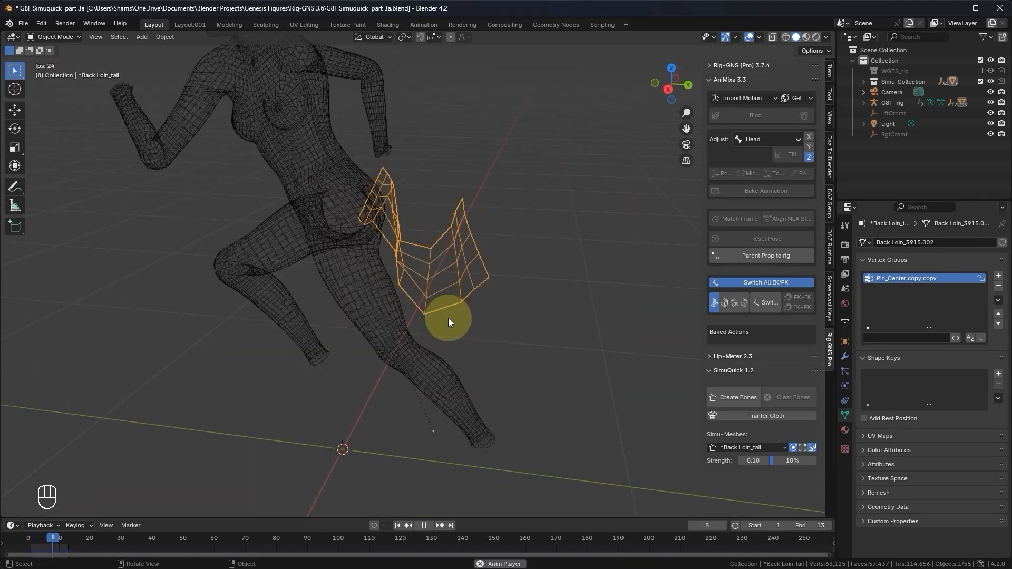
key("space")
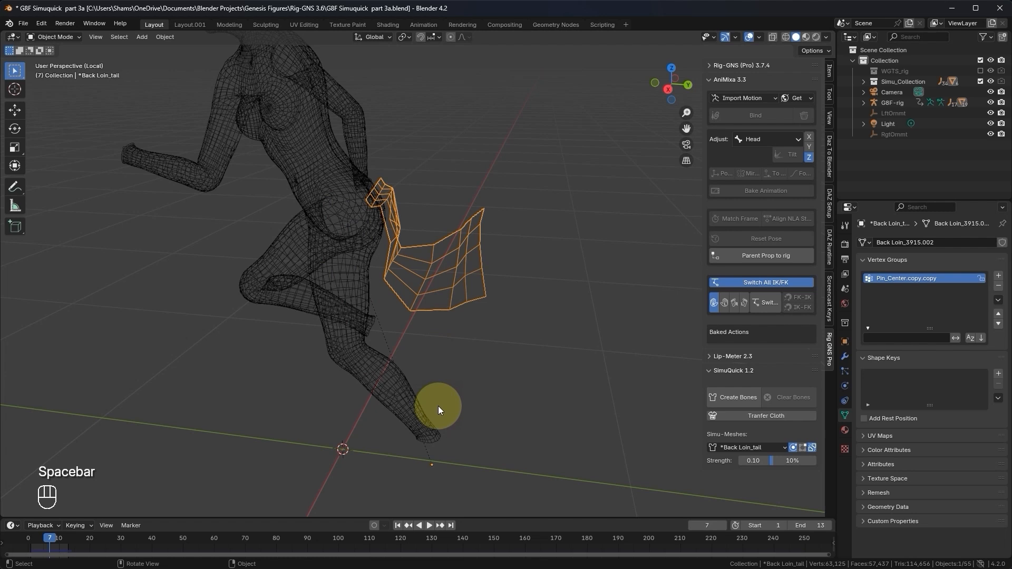
left_click(398, 526)
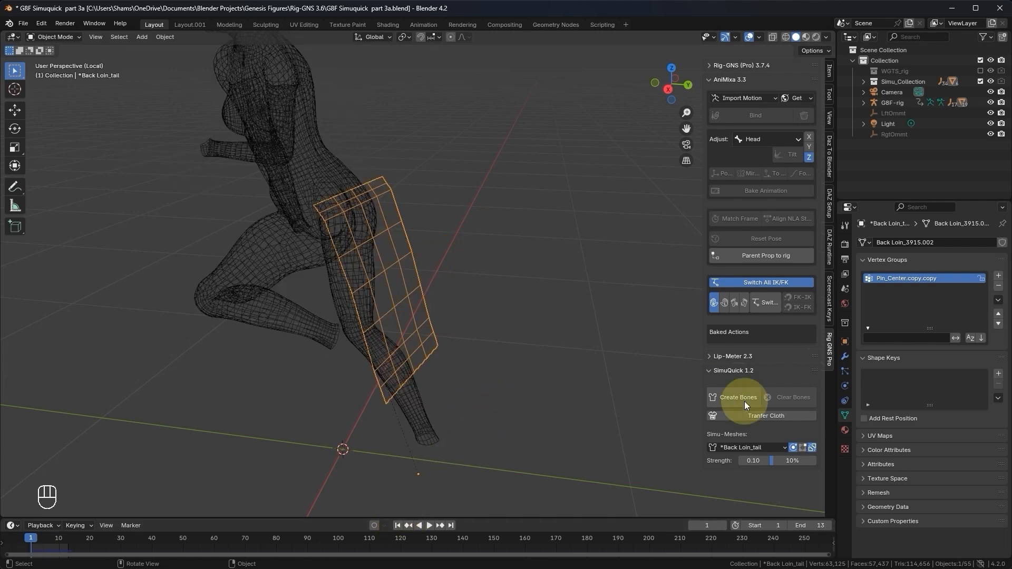
left_click(791, 448)
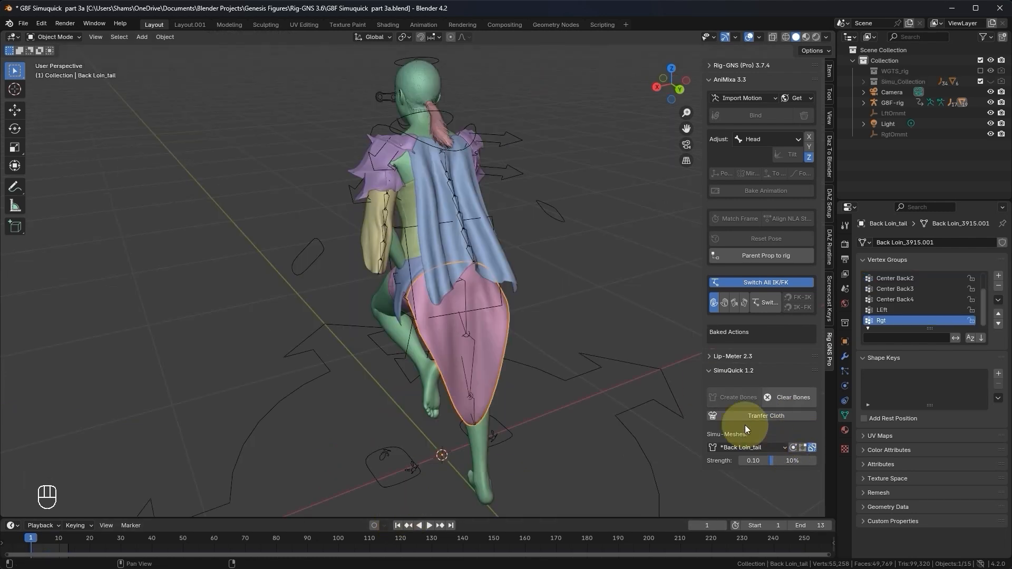
Clear the baked G8F-Fast Run (8) action from the rig and reset its pose.
scroll(591, 279, "down", 1)
left_click(551, 238)
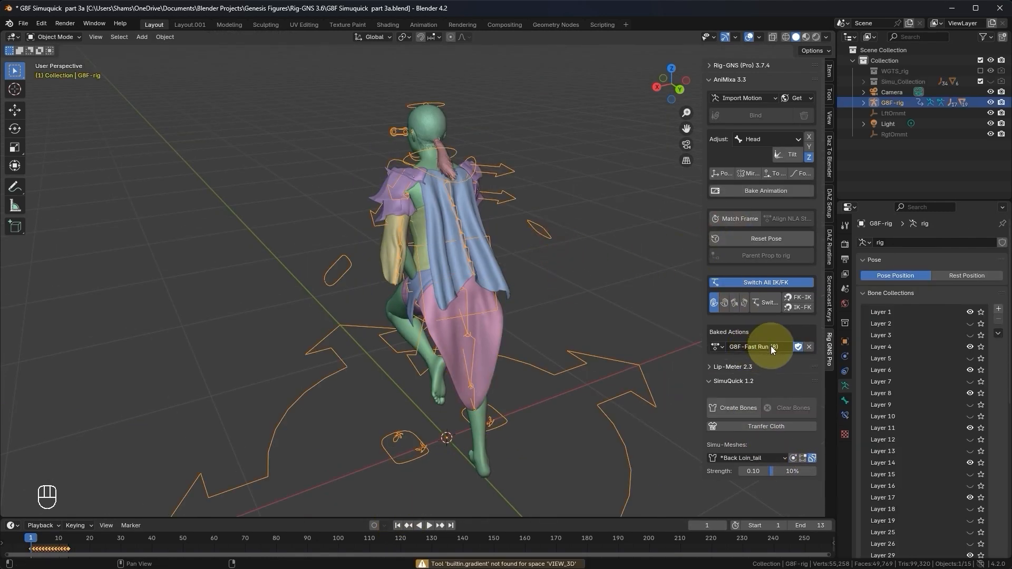
left_click(811, 349)
left_click(755, 245)
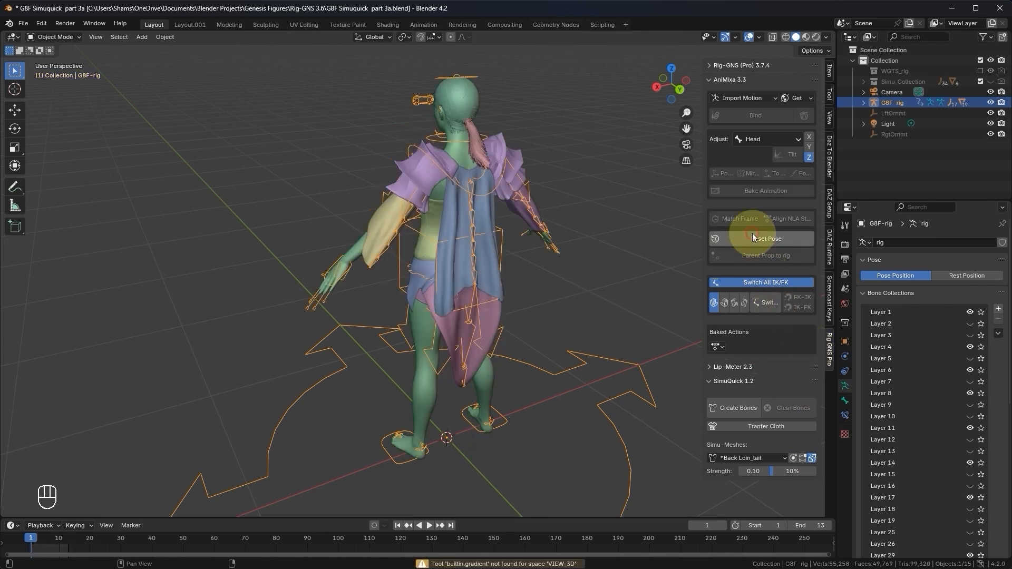
Select the loin cloth tail and open its simulation mesh for editing.
mouse_move(456, 349)
middle_mouse_down()
mouse_move(479, 341)
mouse_move(391, 335)
mouse_move(501, 323)
mouse_move(497, 395)
mouse_move(407, 390)
mouse_move(448, 354)
middle_mouse_up()
scroll(495, 396, "up", 4)
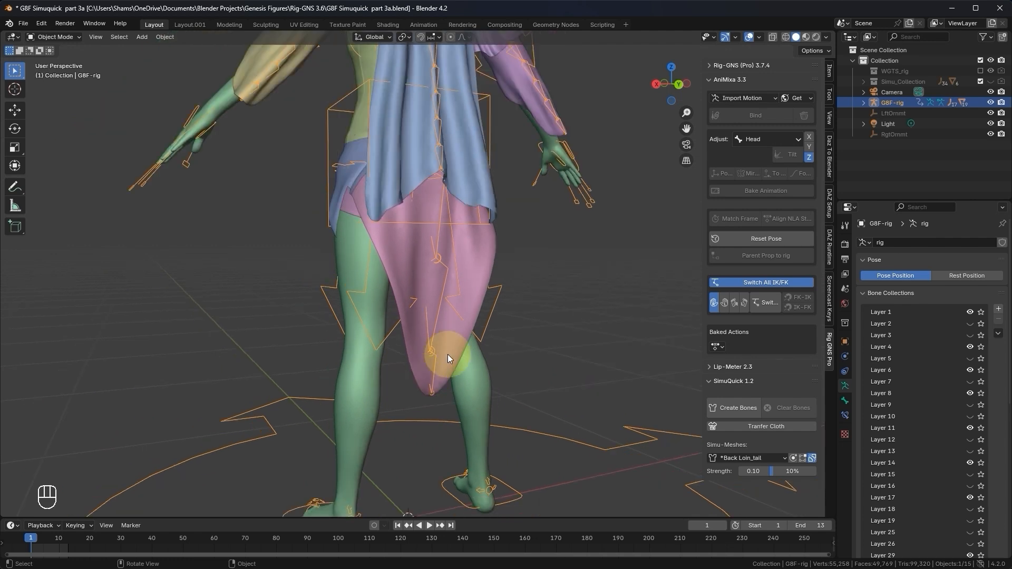
left_click(448, 356)
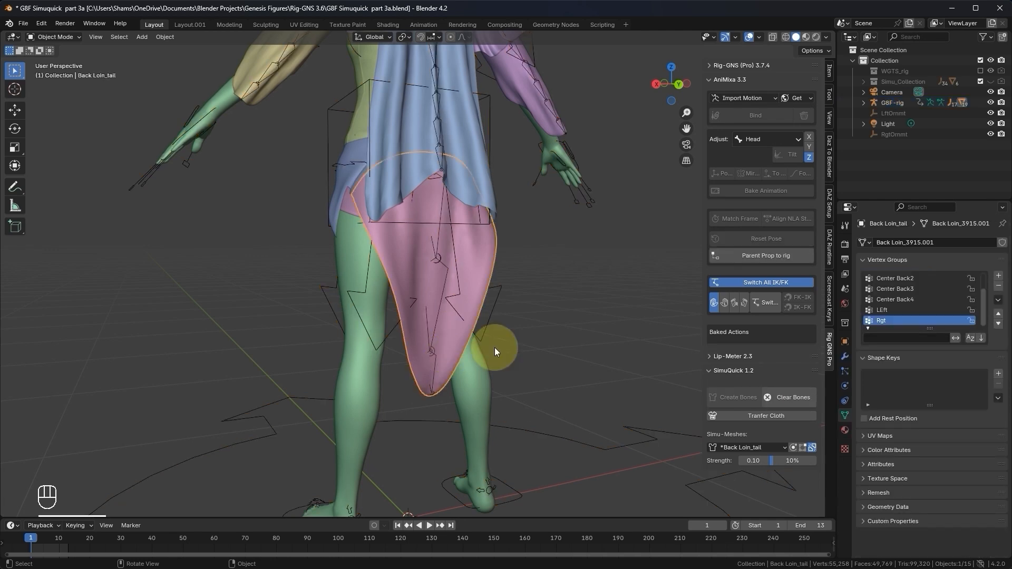
left_click(801, 450)
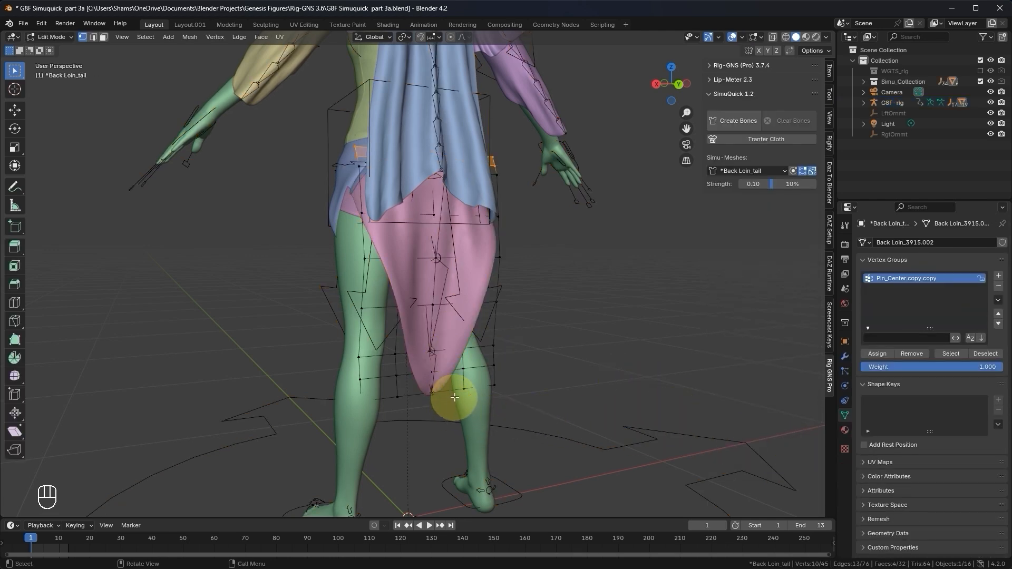
scroll(469, 390, "up", 3)
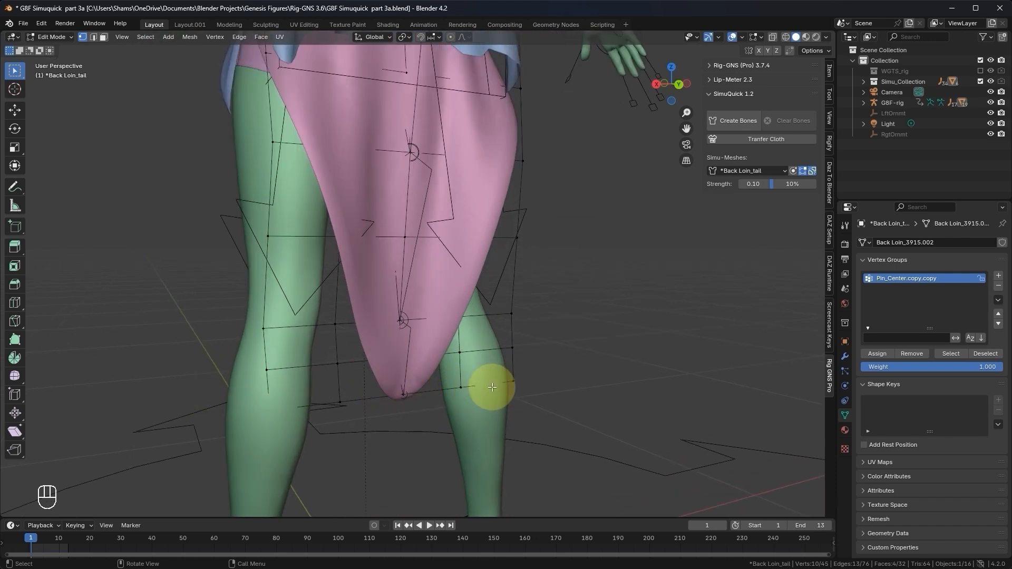
Move the lowest row of vertices of the tail's simulation mesh about 0.0125 m along the global Y axis.
middle_click_drag(334, 417, 364, 415)
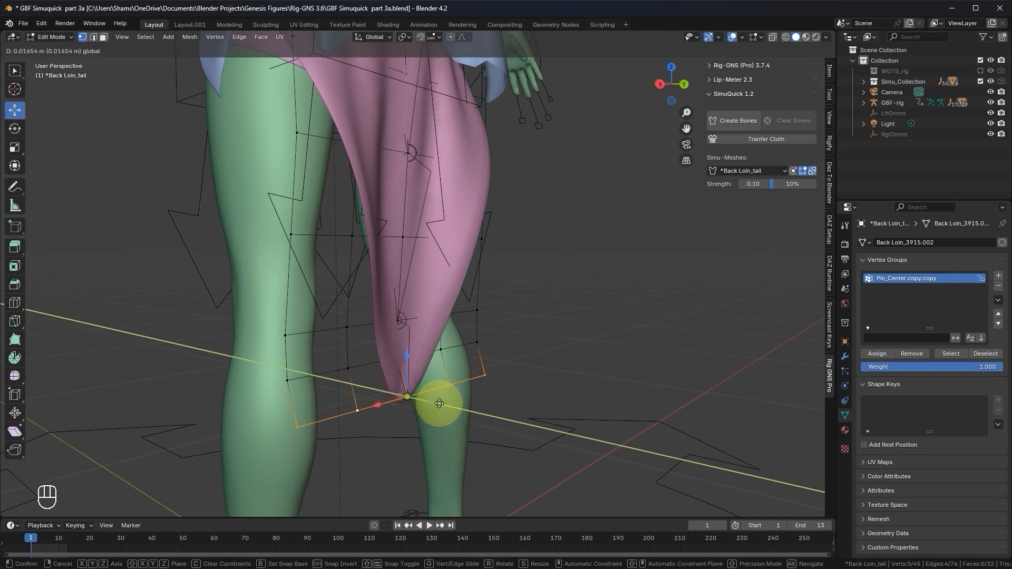
left_click(437, 404)
mouse_move(459, 411)
middle_mouse_down()
mouse_move(502, 418)
mouse_move(447, 416)
mouse_move(469, 415)
middle_mouse_up()
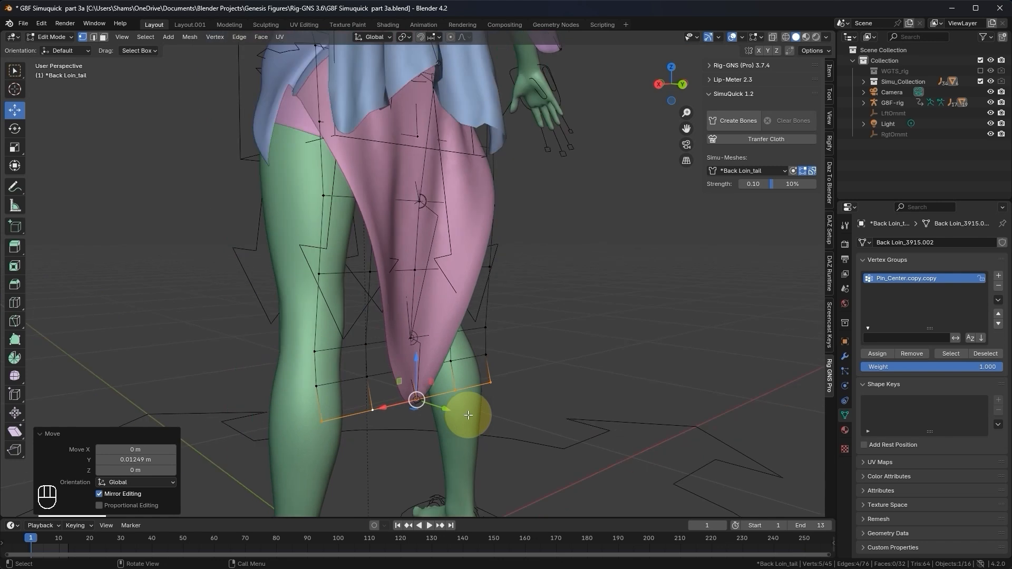
scroll(468, 415, "down", 2)
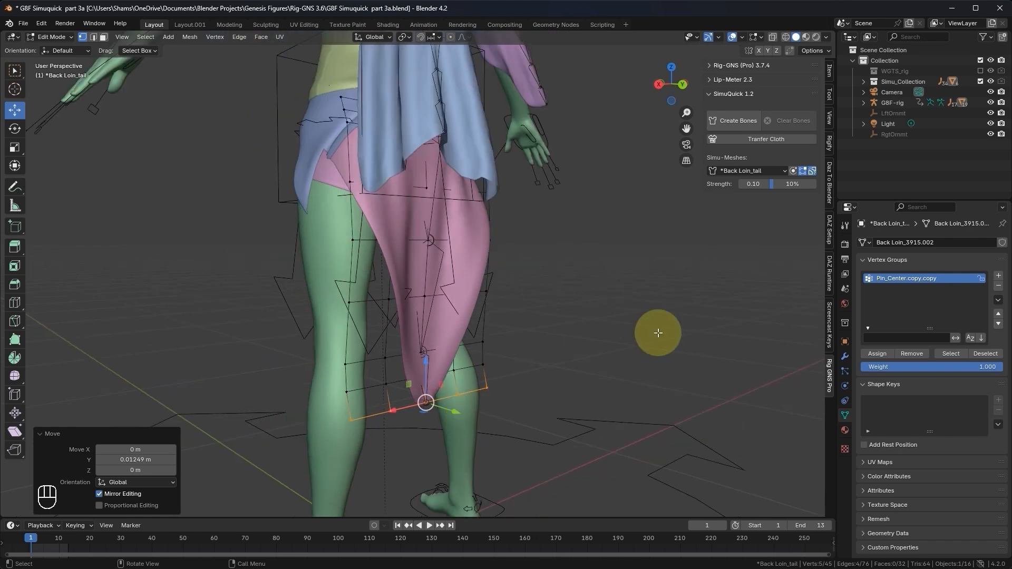
Finish editing the loin cloth tail's simulation mesh and briefly play the timeline with the rig in its reset pose.
left_click(802, 170)
scroll(397, 307, "down", 4)
key("space")
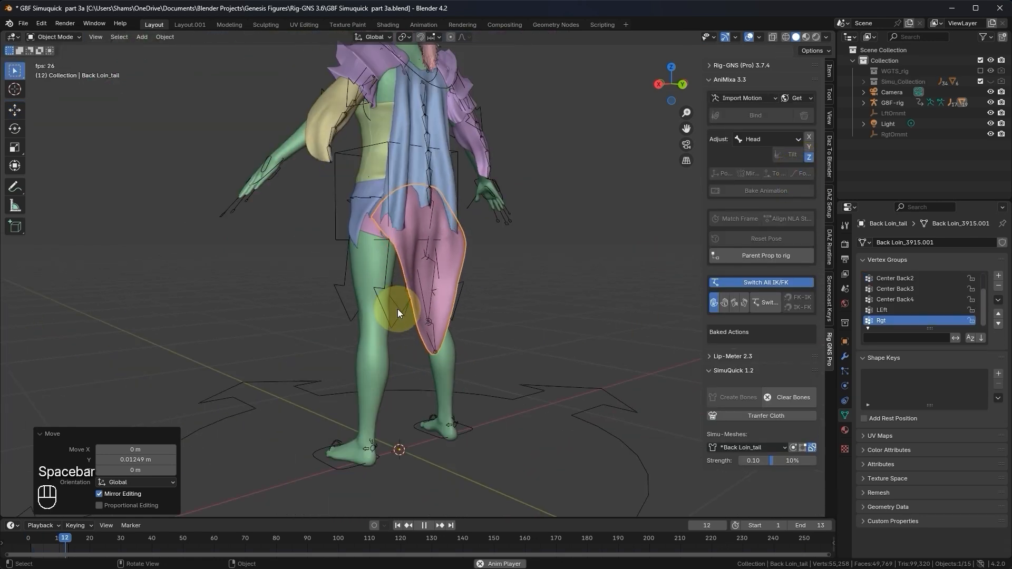
key("space")
Select the character rig and assign the baked action G8F-Fast Run (8) to it.
middle_click_drag(448, 321, 369, 314)
left_click(352, 308)
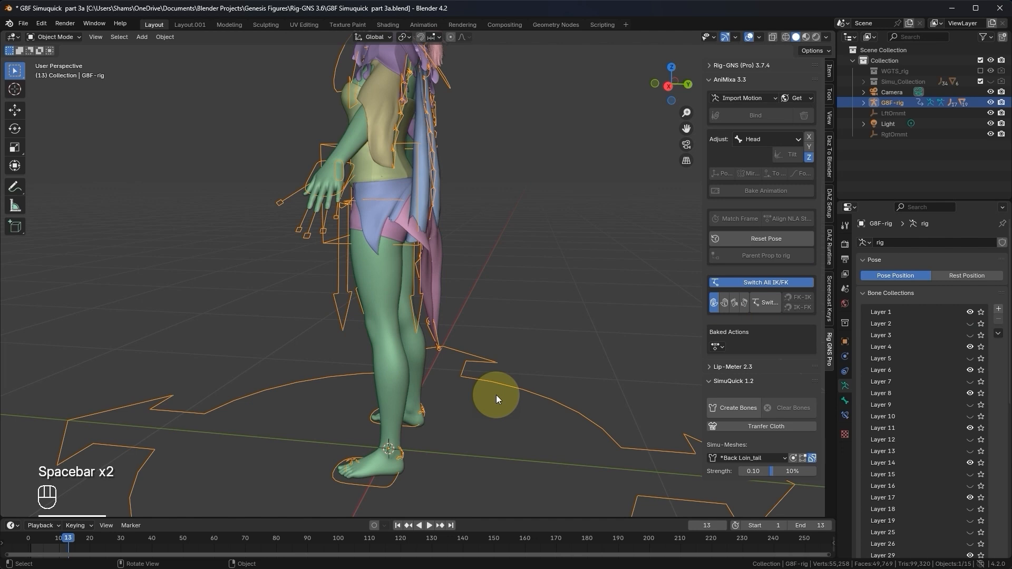
left_click(715, 346)
left_click(738, 361)
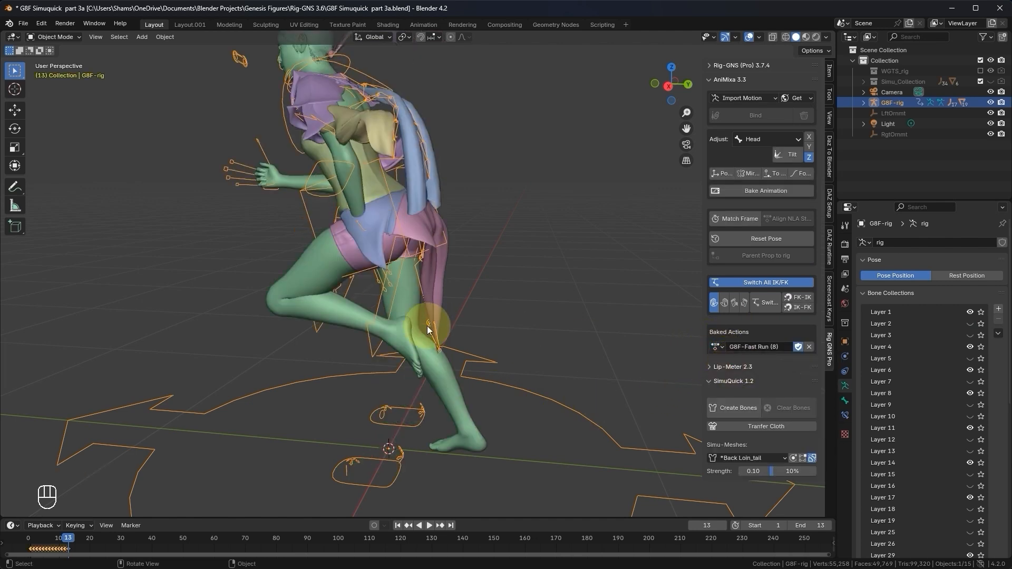
Play the run and examine how the loin cloth tail moves against the legs from the side and from behind.
key("space")
scroll(427, 326, "down", 3)
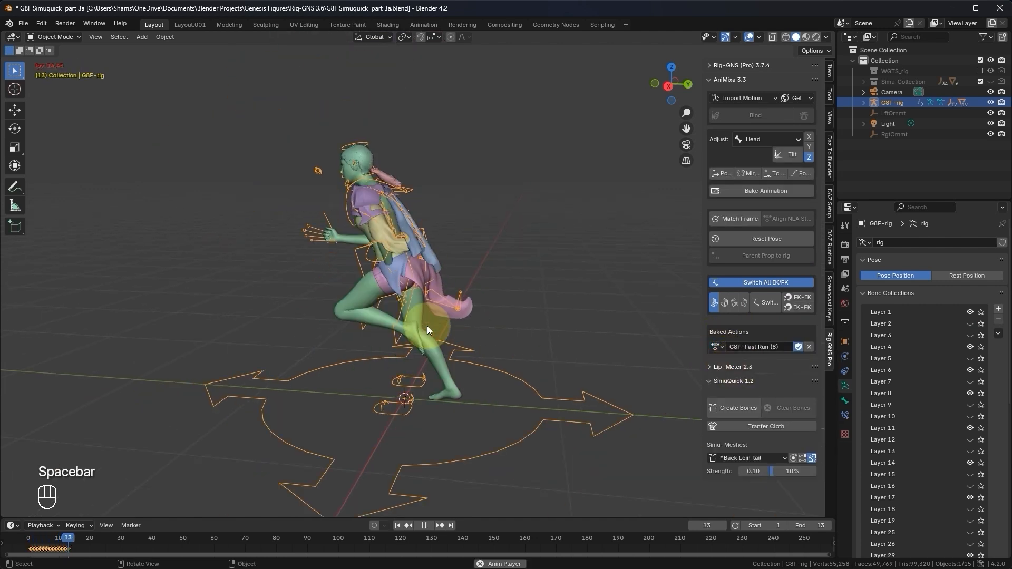
middle_click_drag(426, 326, 374, 327)
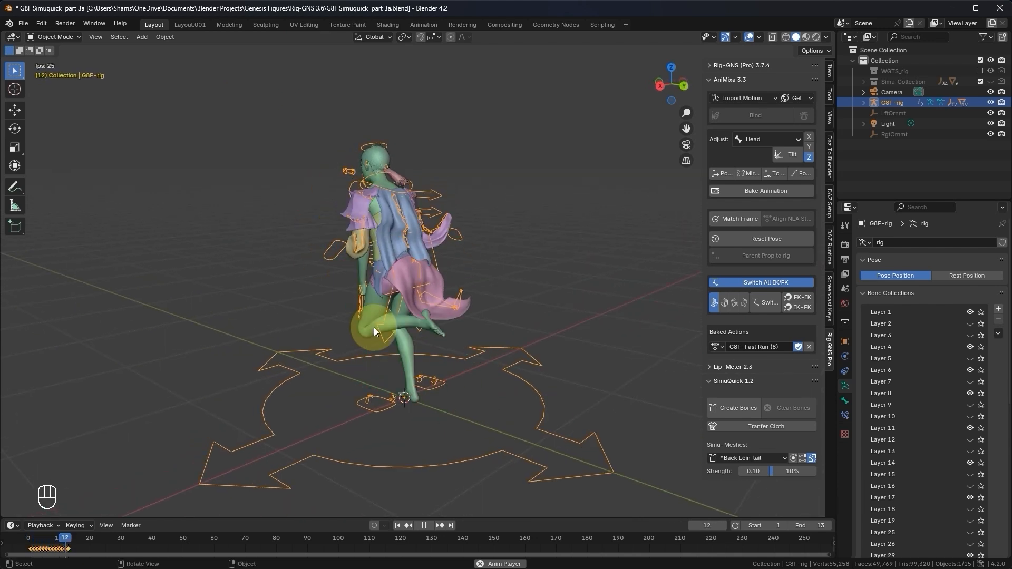
scroll(445, 318, "up", 3)
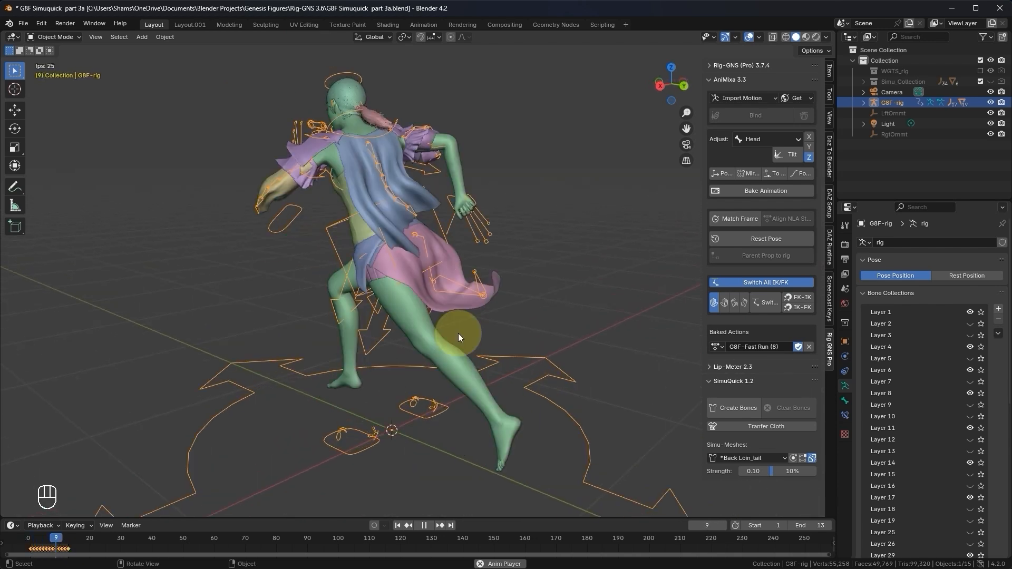